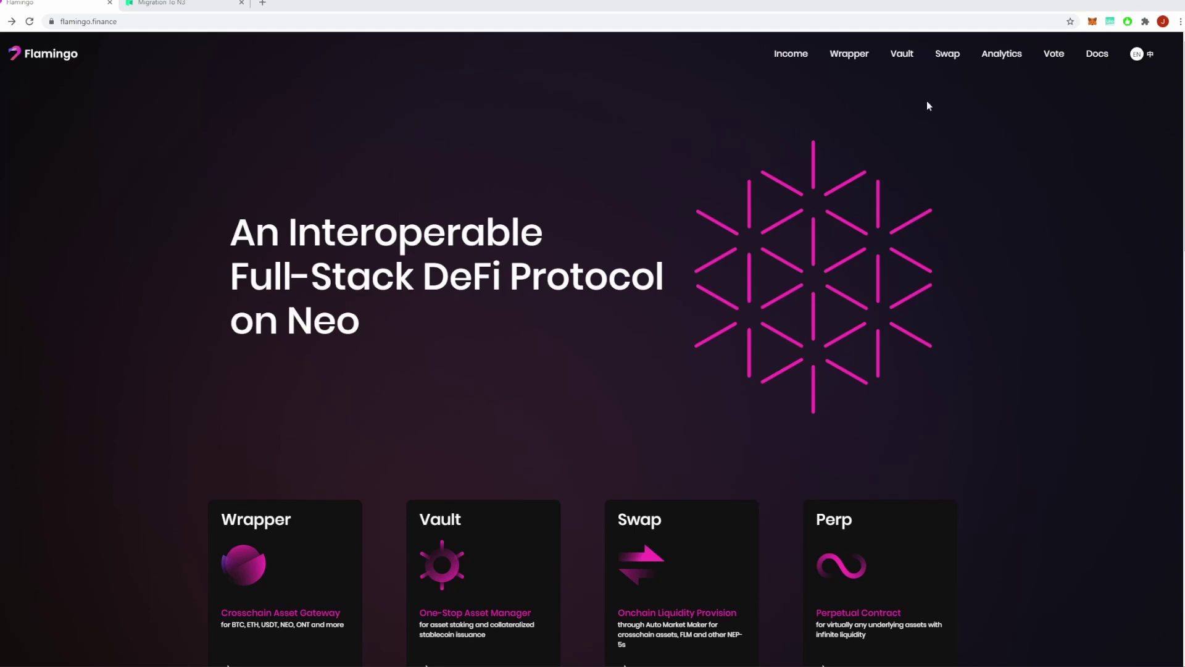
# Connect the NeoLine wallet from the Vault page, approving Flamingo's connection request
pyautogui.click(900, 54)
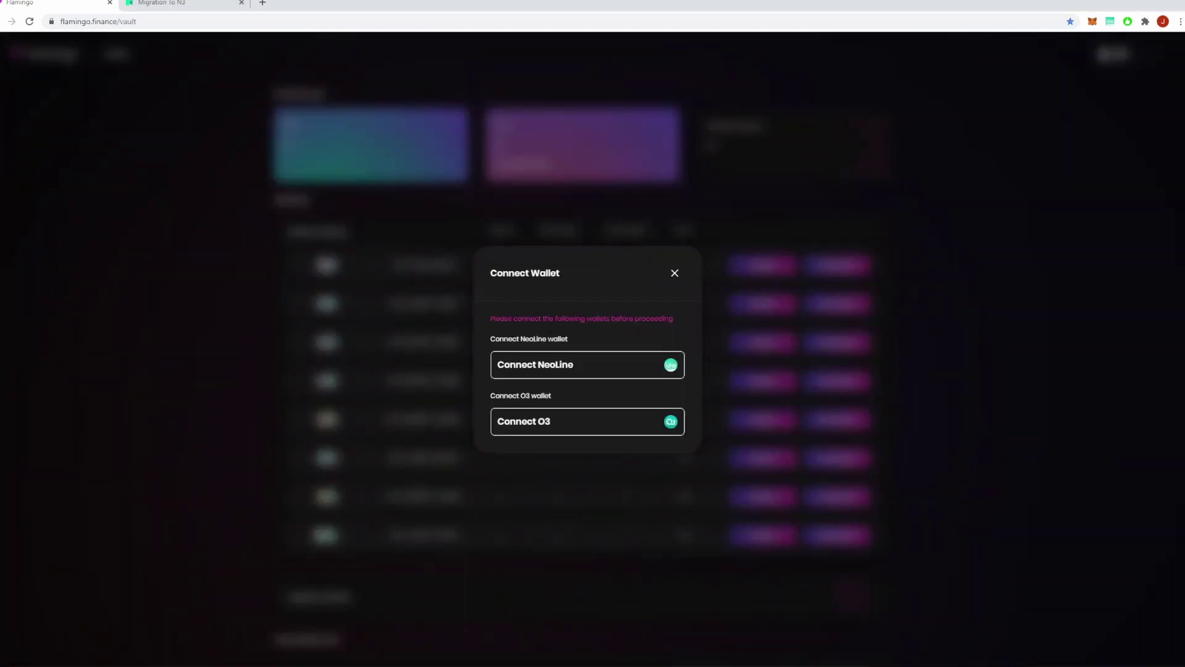
pyautogui.click(549, 370)
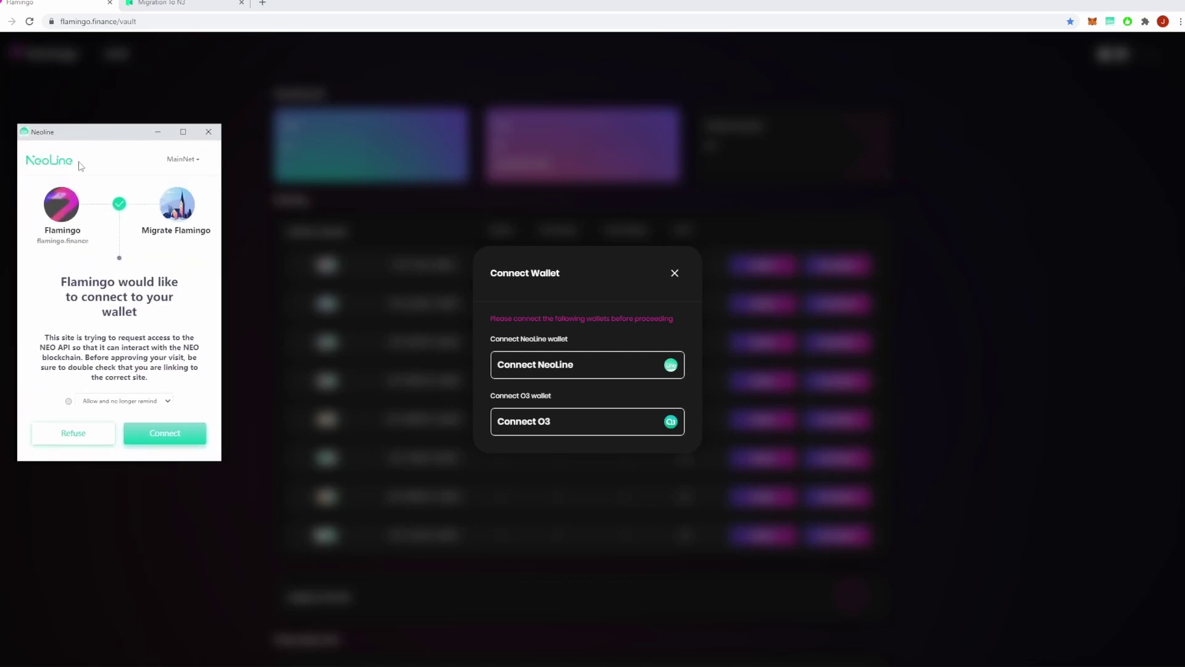
pyautogui.click(168, 437)
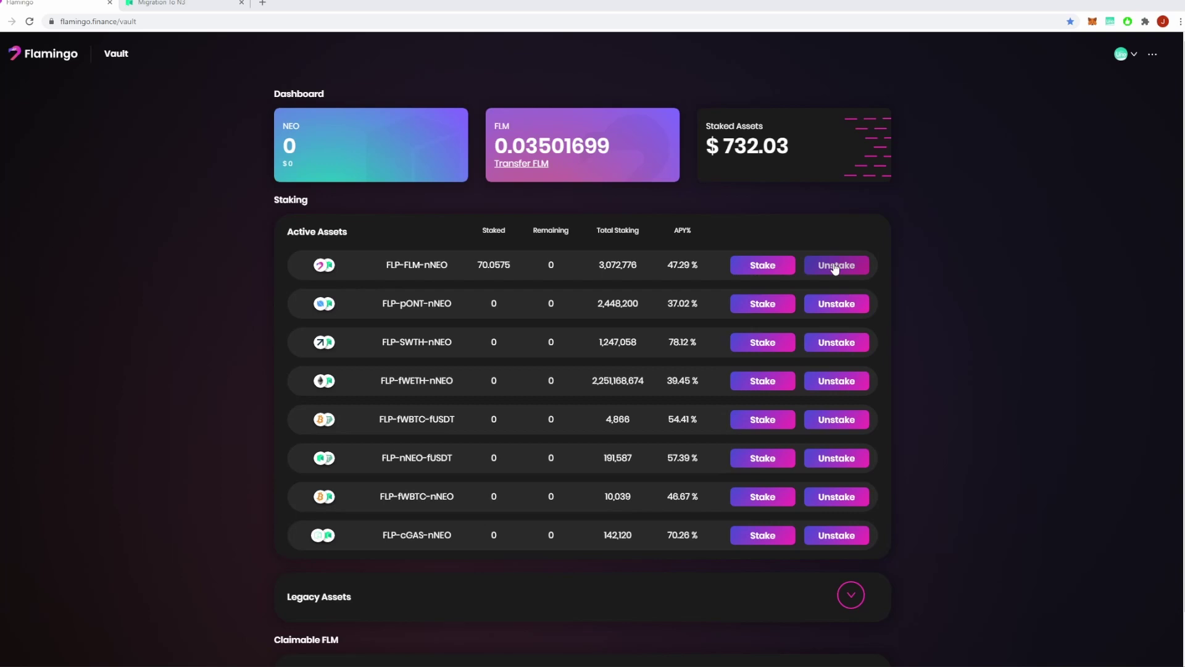
# Withdraw the entire staked FLP-FLM-nNEO balance, approving the transaction in NeoLine
pyautogui.click(836, 267)
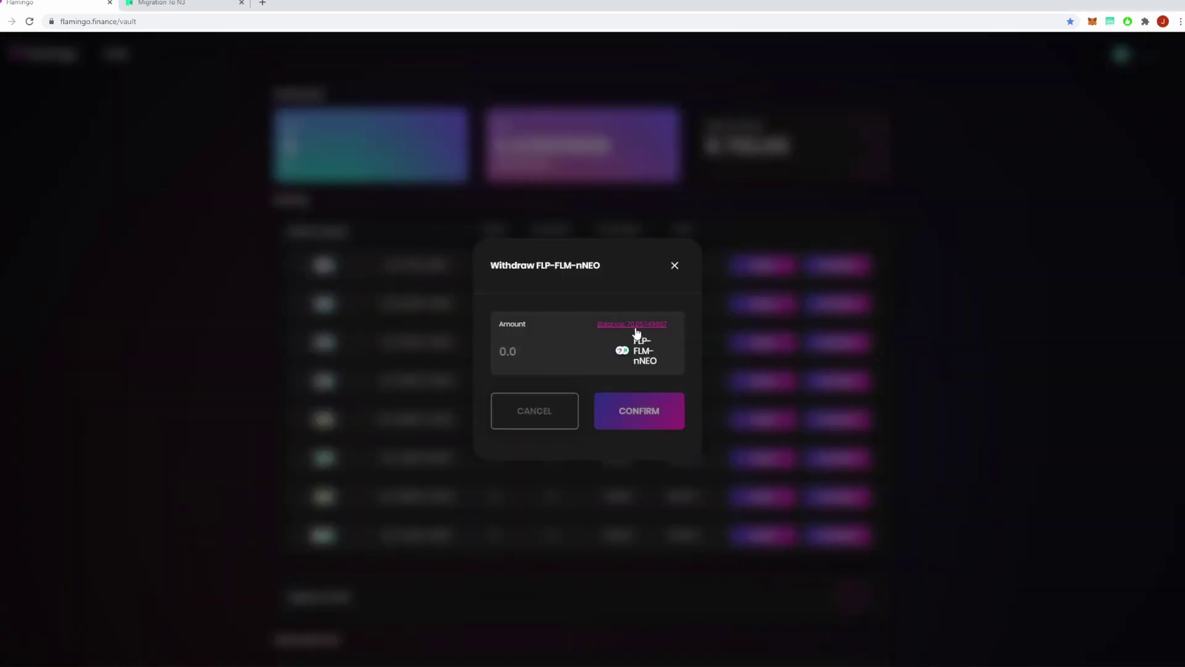
pyautogui.click(636, 326)
pyautogui.click(636, 416)
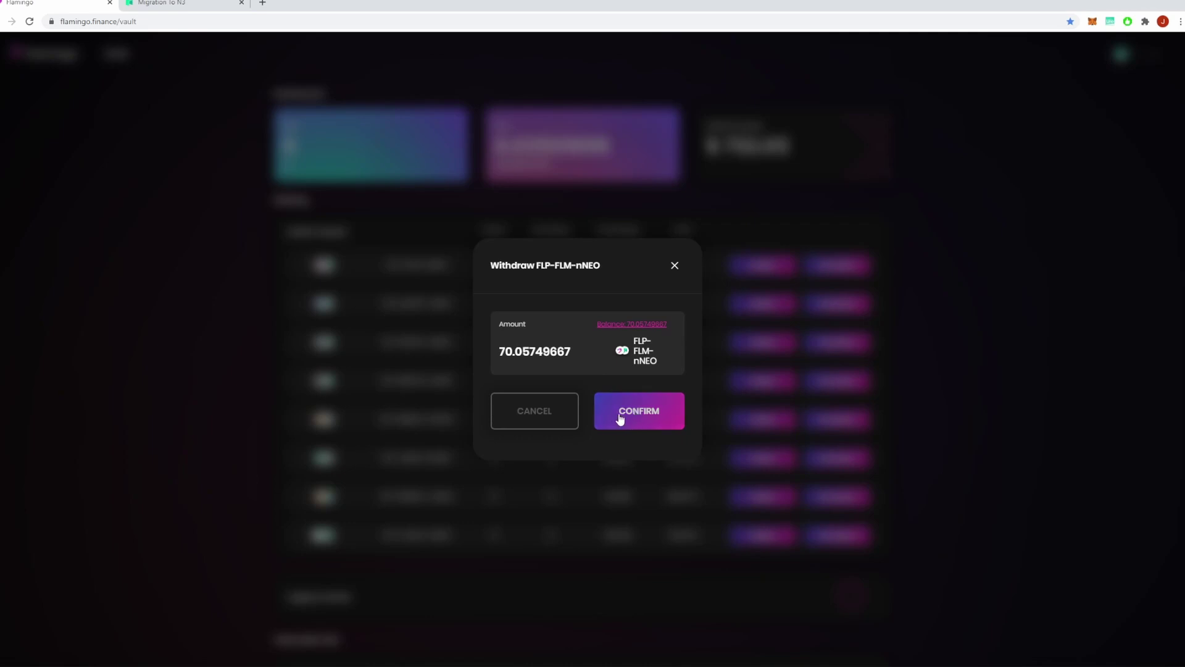
pyautogui.click(643, 400)
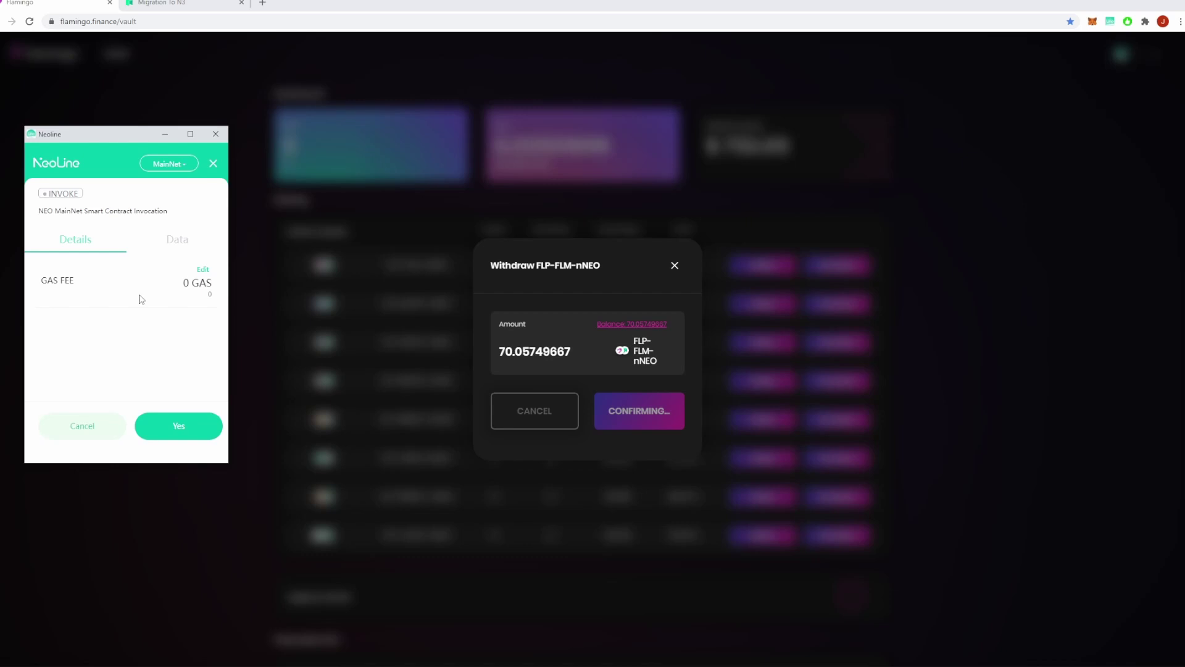
pyautogui.click(172, 426)
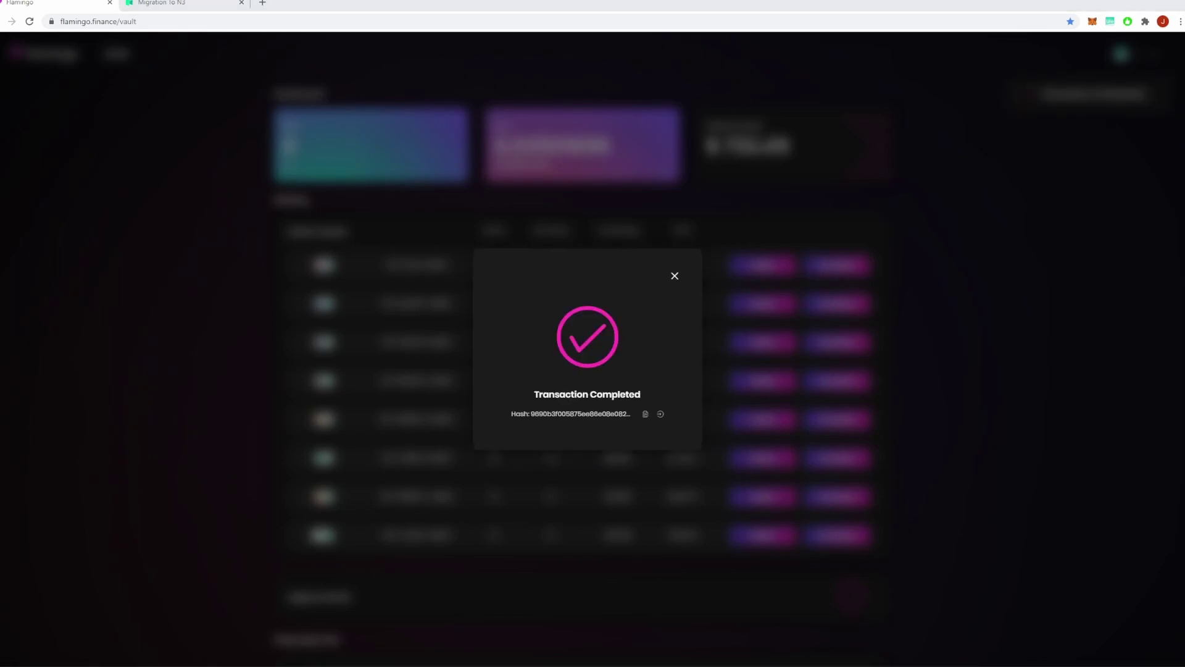
pyautogui.click(675, 278)
# From the Swap page's Pool view, start removing FLP-FLM-nNEO liquidity at 100%
pyautogui.click(1152, 56)
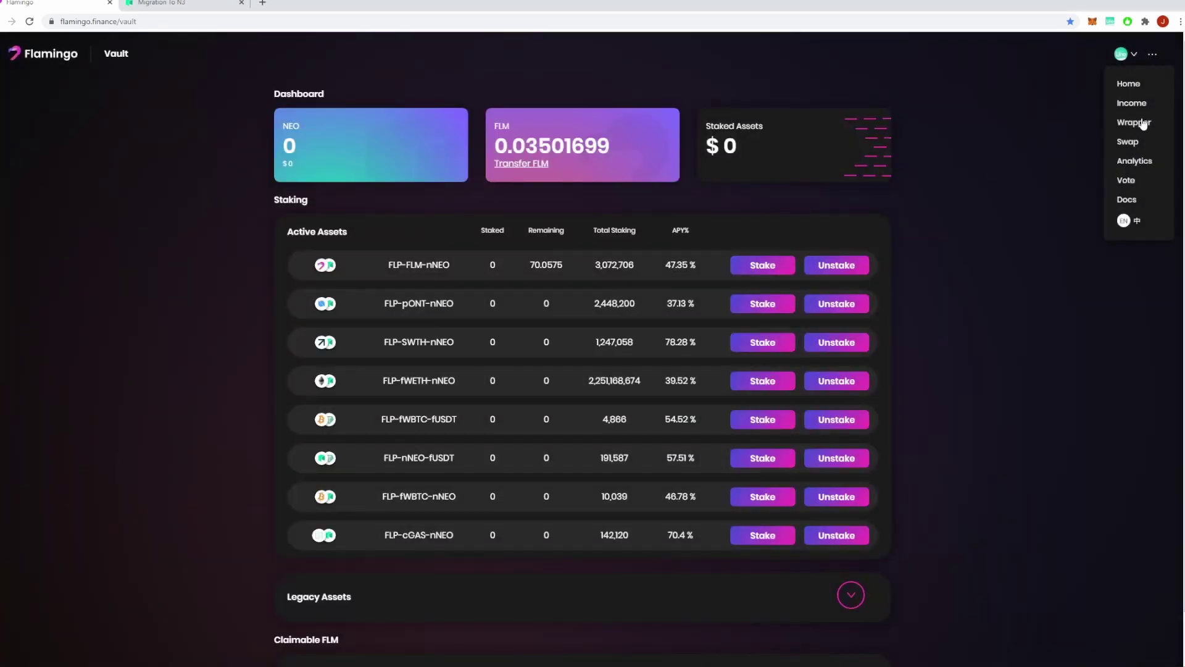
pyautogui.click(1131, 142)
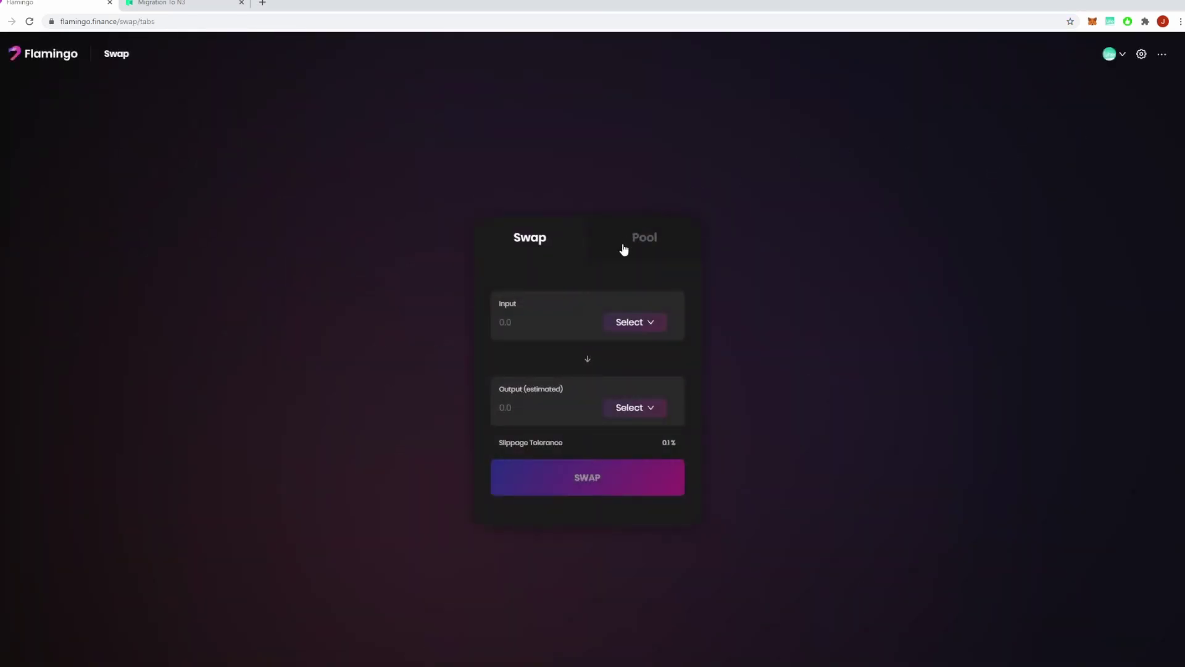
pyautogui.click(648, 240)
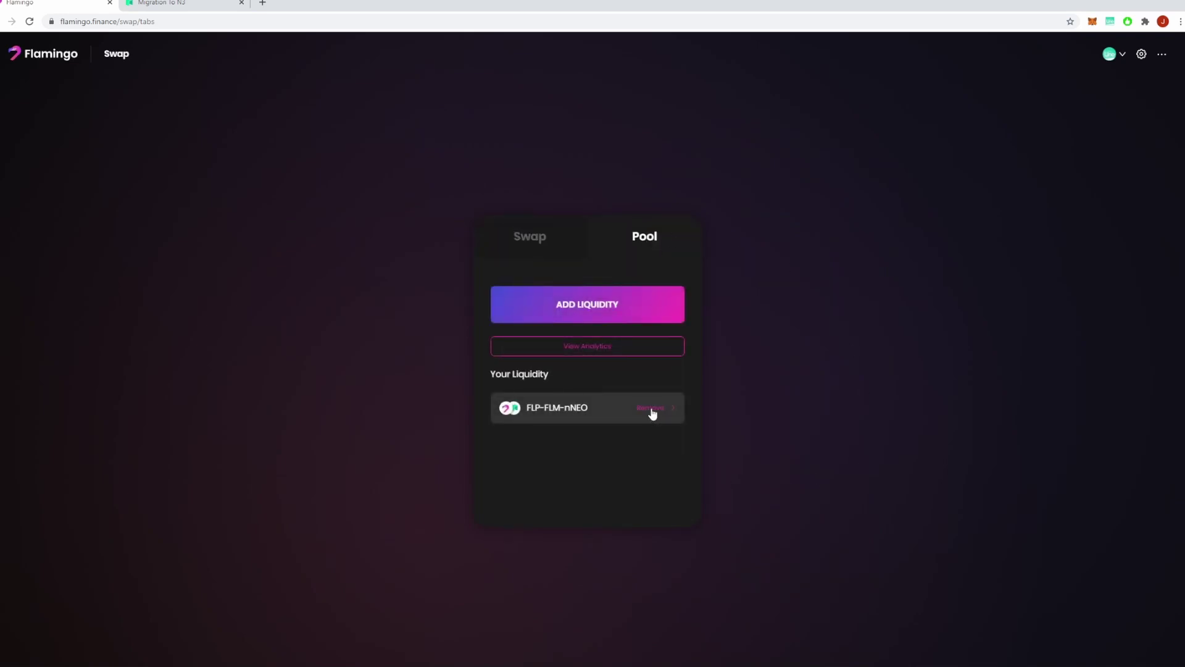
pyautogui.click(652, 411)
pyautogui.click(668, 315)
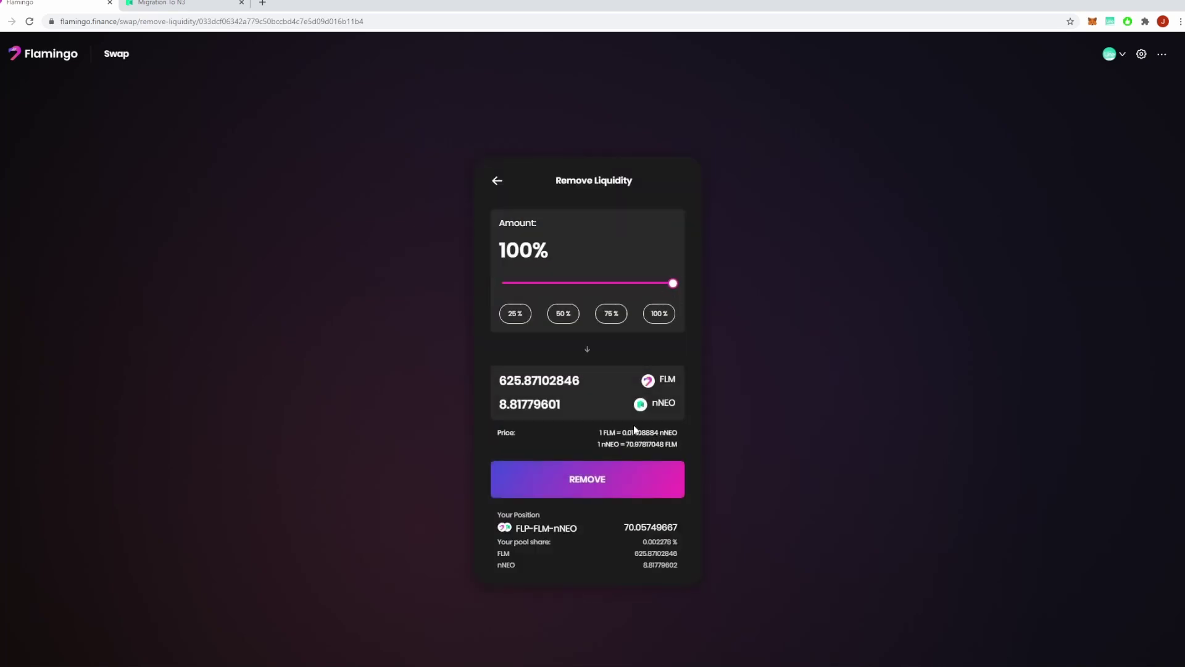
# Confirm removing the liquidity for about 625.87 FLM and 8.8178 nNEO, approving in NeoLine
pyautogui.click(602, 481)
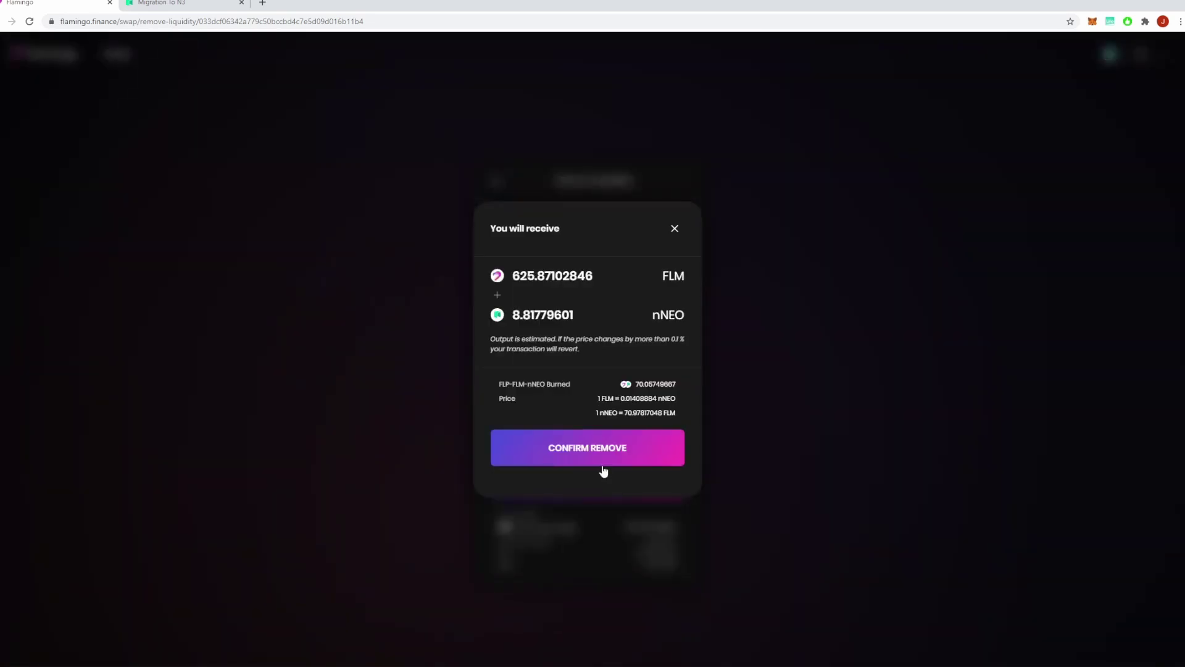
pyautogui.click(591, 457)
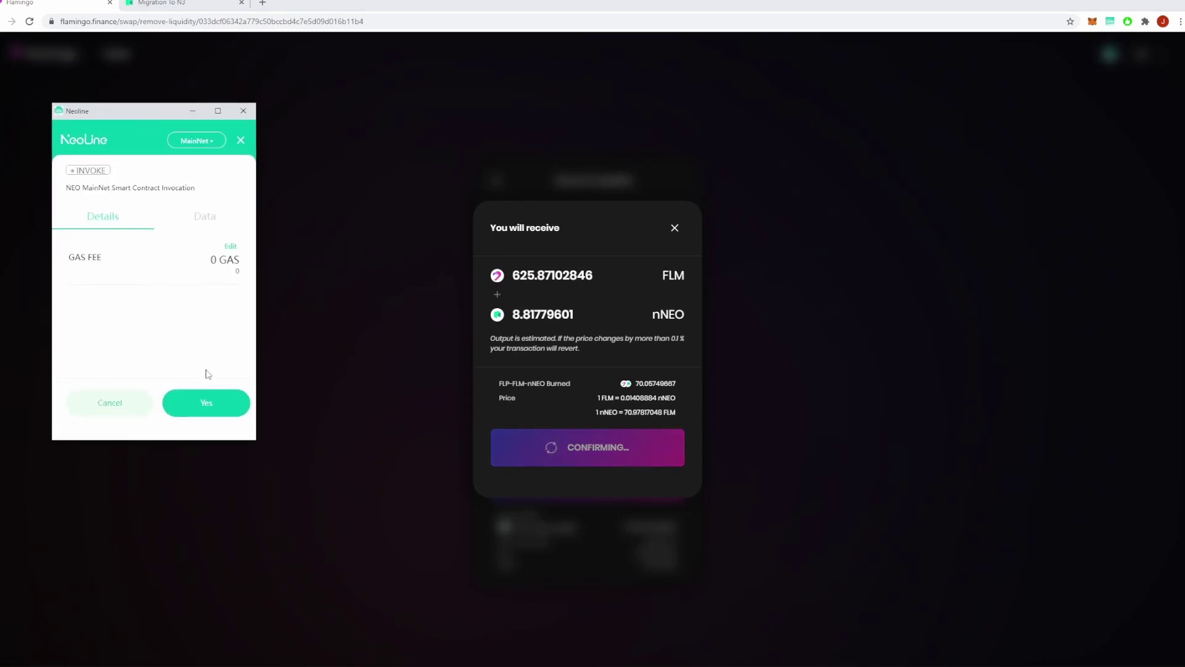
pyautogui.click(206, 404)
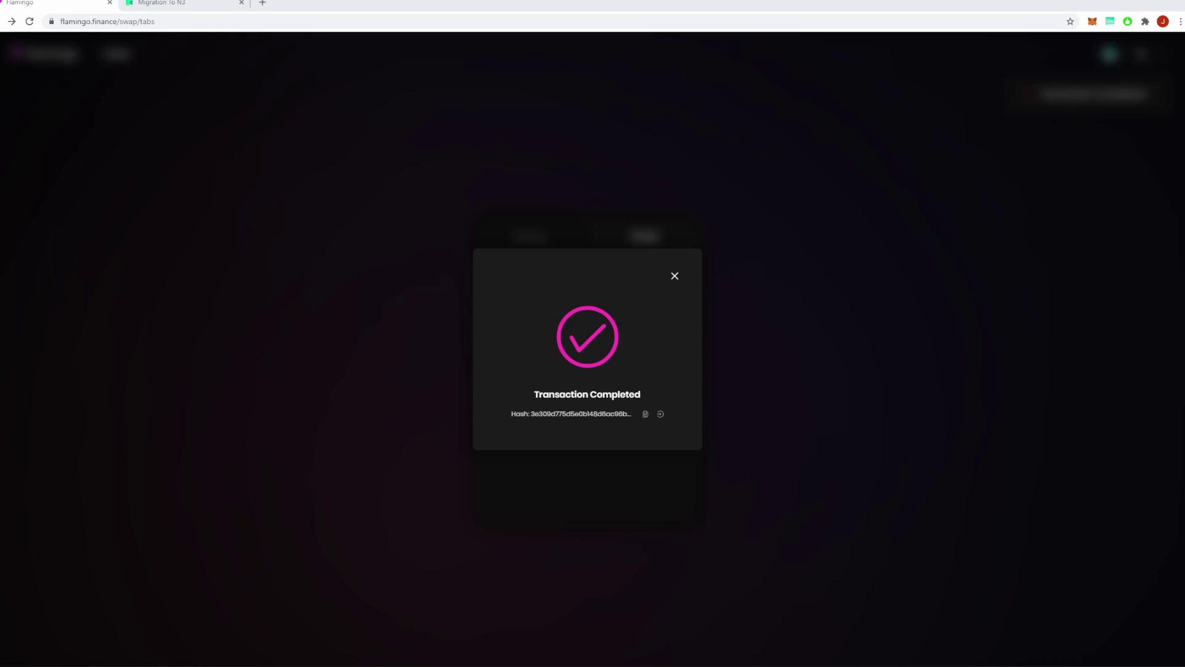
pyautogui.click(674, 275)
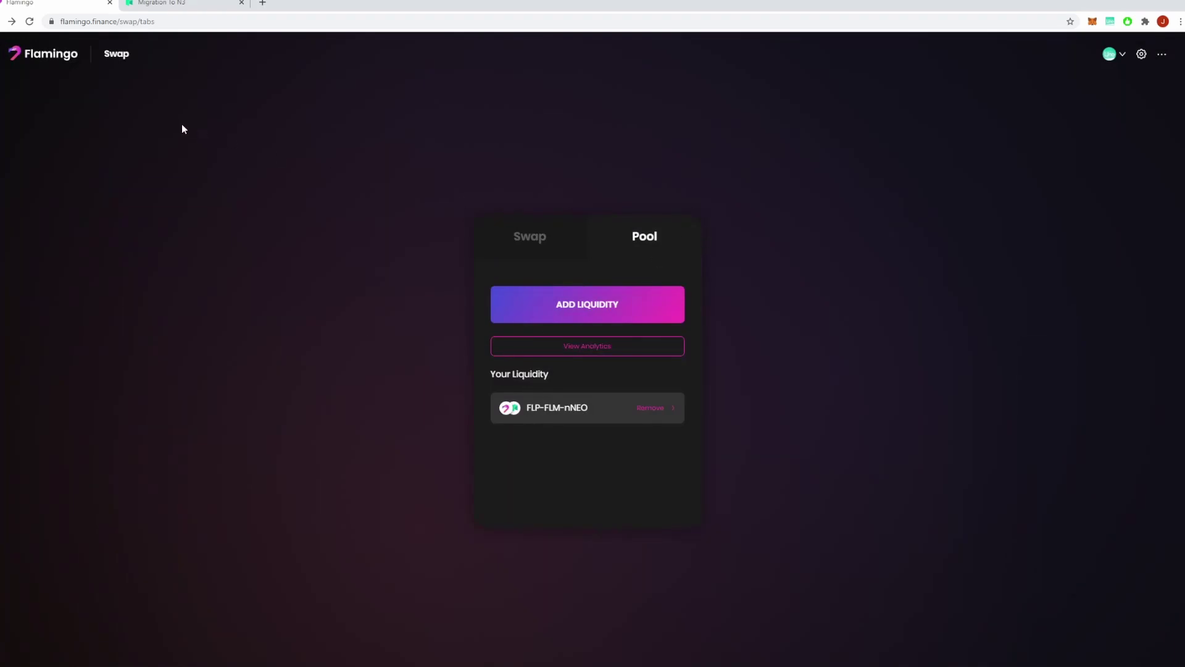
pyautogui.click(1162, 54)
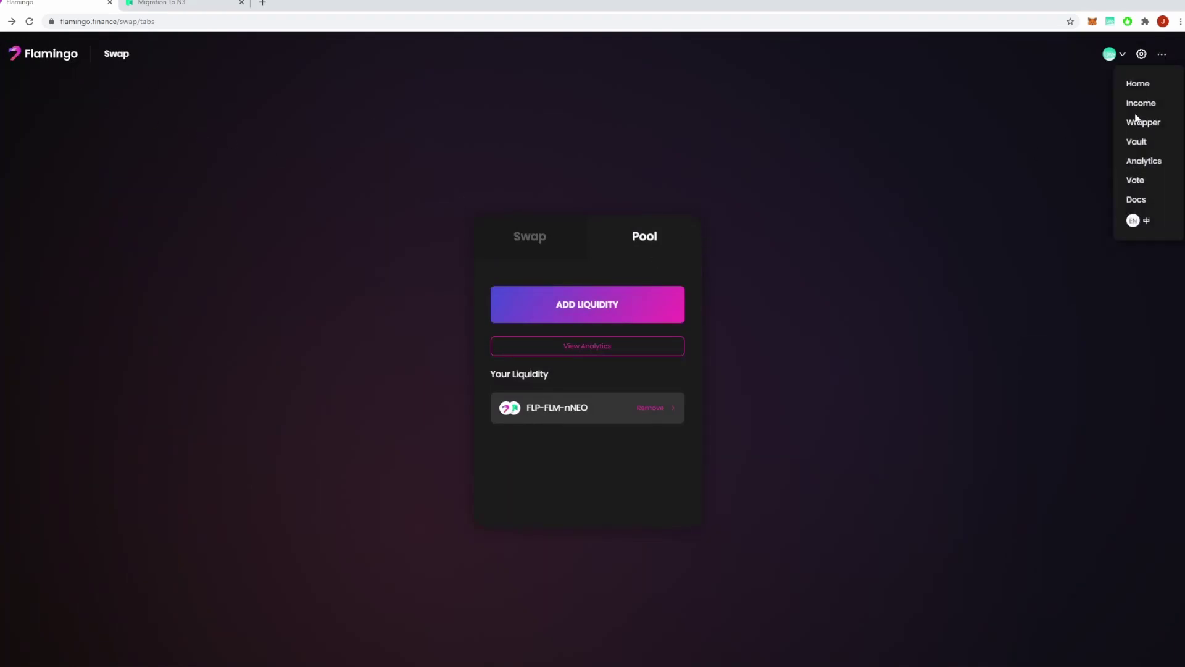
# Expand the Vault's legacy assets and select the remaining 8.8196 nNEO and 625.906 FLM values
pyautogui.click(1141, 139)
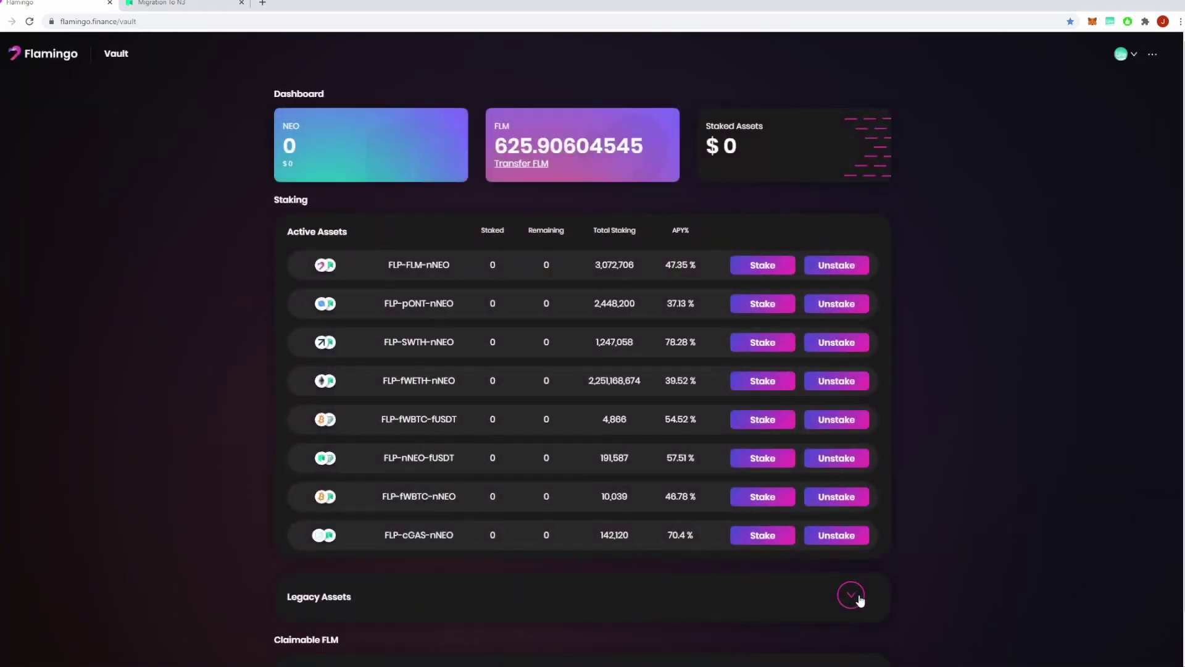
pyautogui.click(852, 595)
pyautogui.scroll(-3, 697, 560)
pyautogui.doubleClick(606, 379)
pyautogui.scroll(-2, 649, 530)
pyautogui.doubleClick(607, 640)
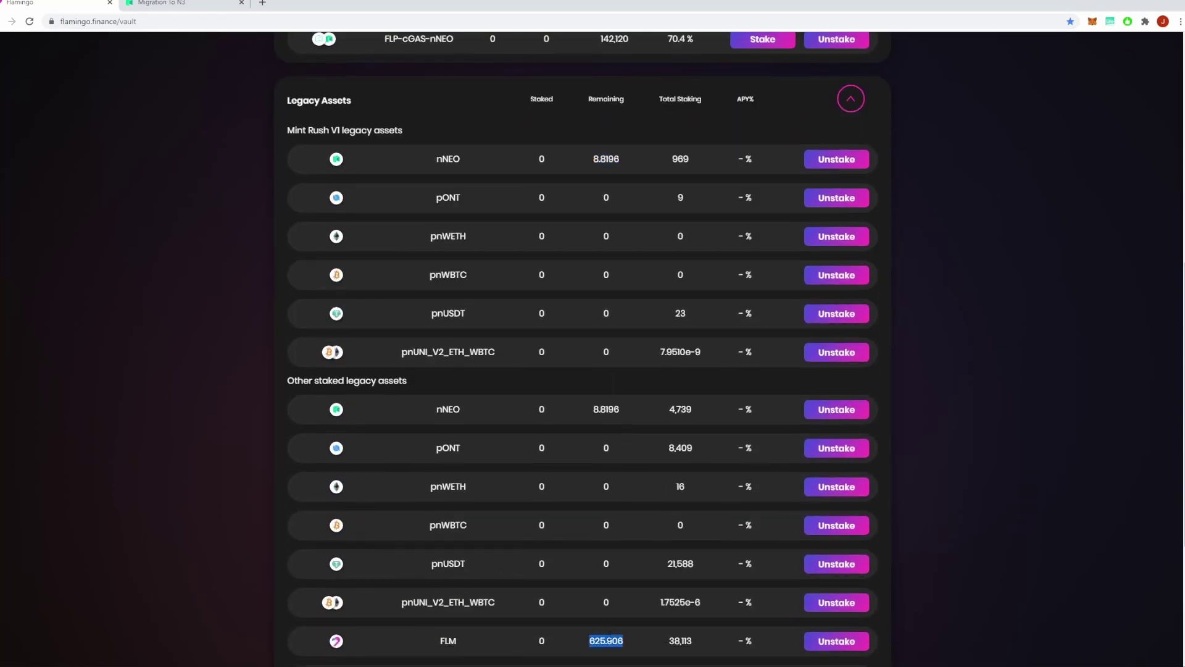
pyautogui.scroll(5, 177, 175)
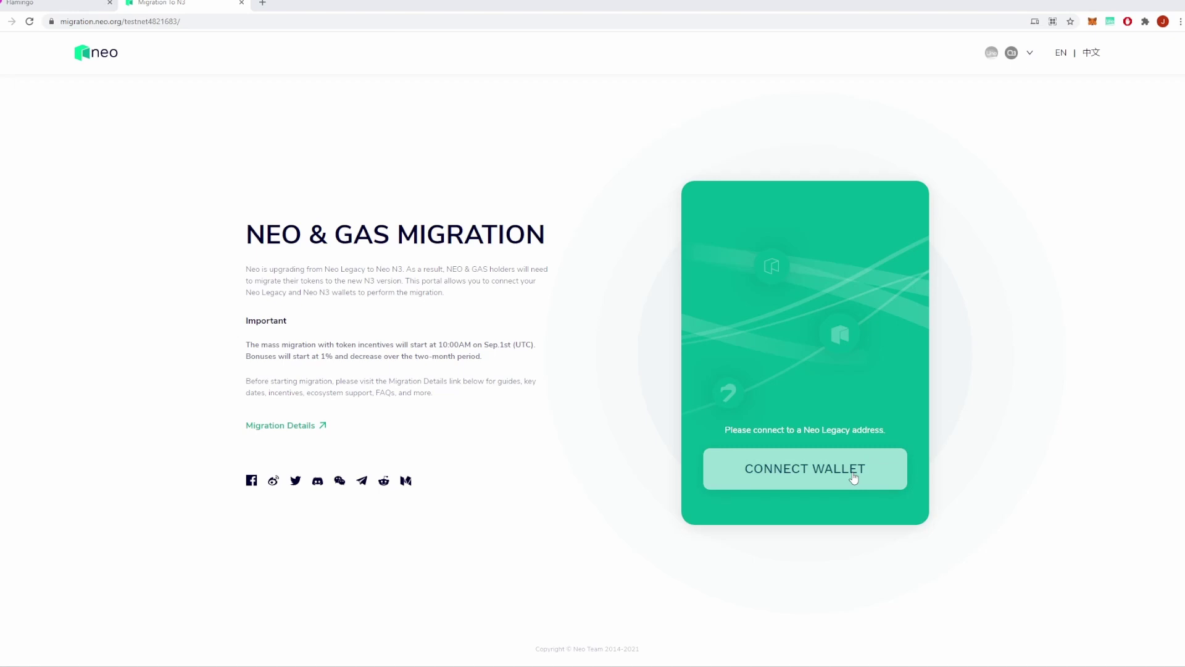
# Connect NeoLine to the migration portal, approving its connection request
pyautogui.click(854, 480)
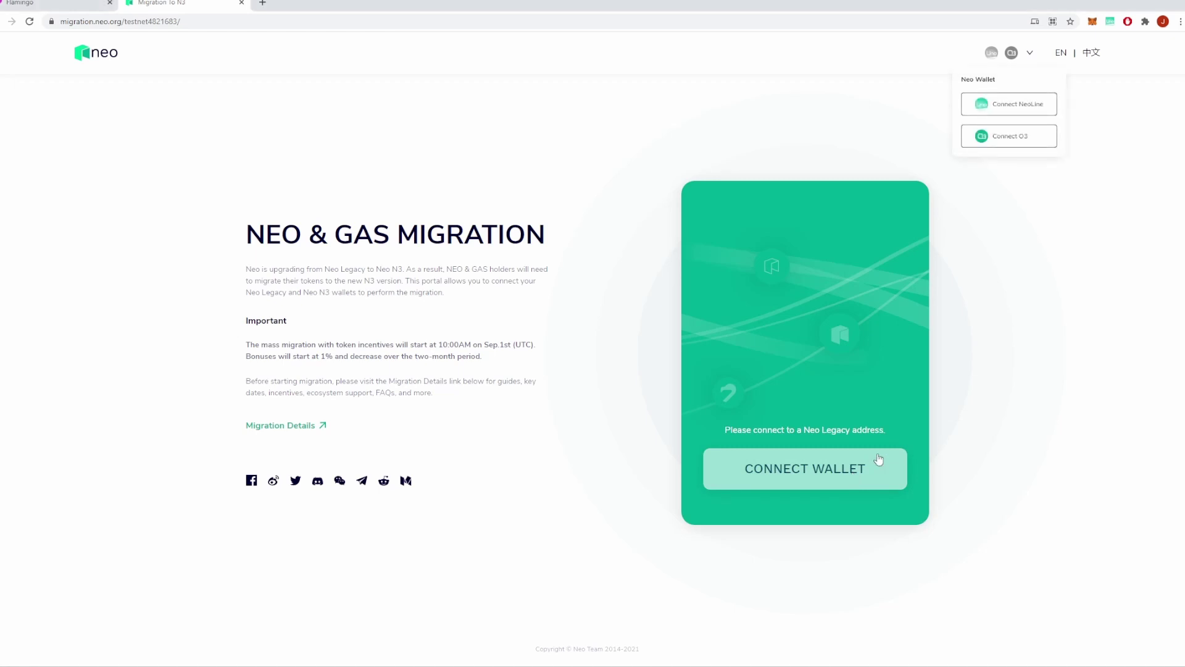
pyautogui.click(1033, 110)
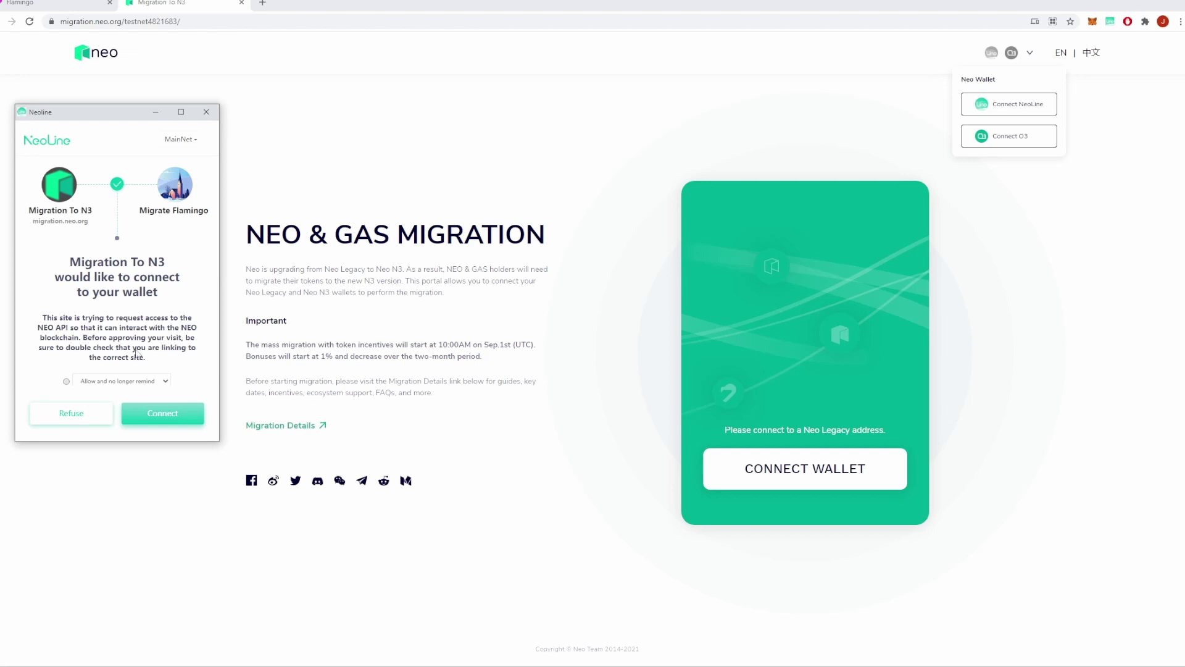
pyautogui.click(177, 413)
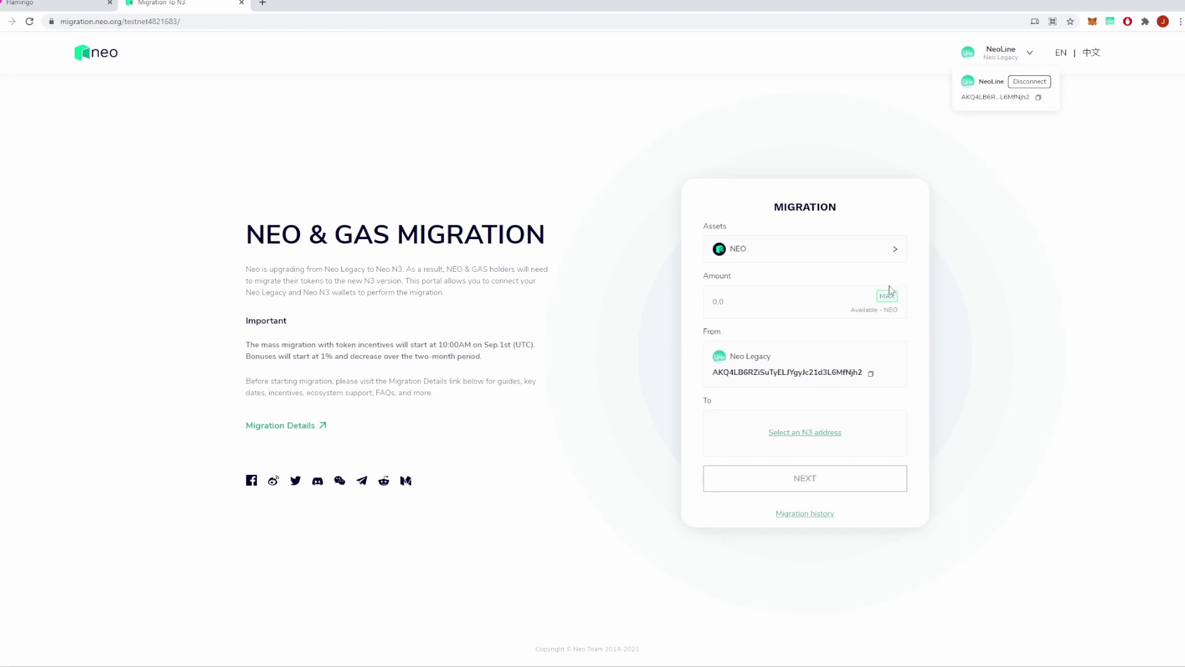
# Choose GAS as the asset to migrate from the Assets dropdown
pyautogui.click(891, 260)
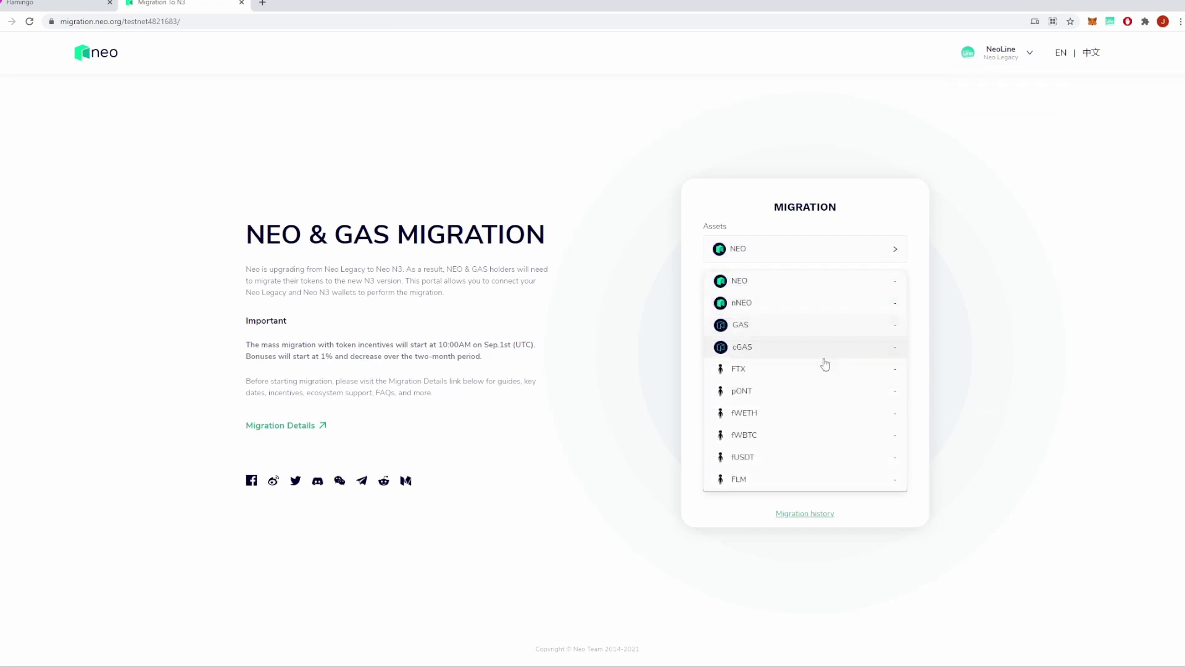
pyautogui.click(783, 123)
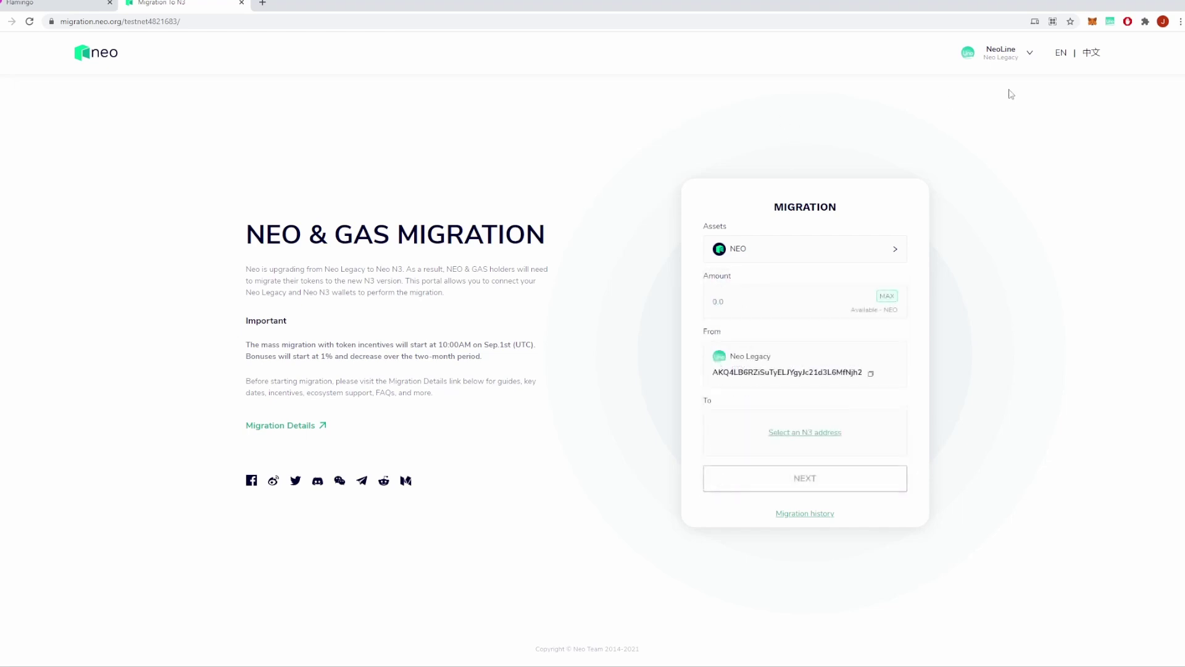
pyautogui.click(826, 259)
pyautogui.click(763, 322)
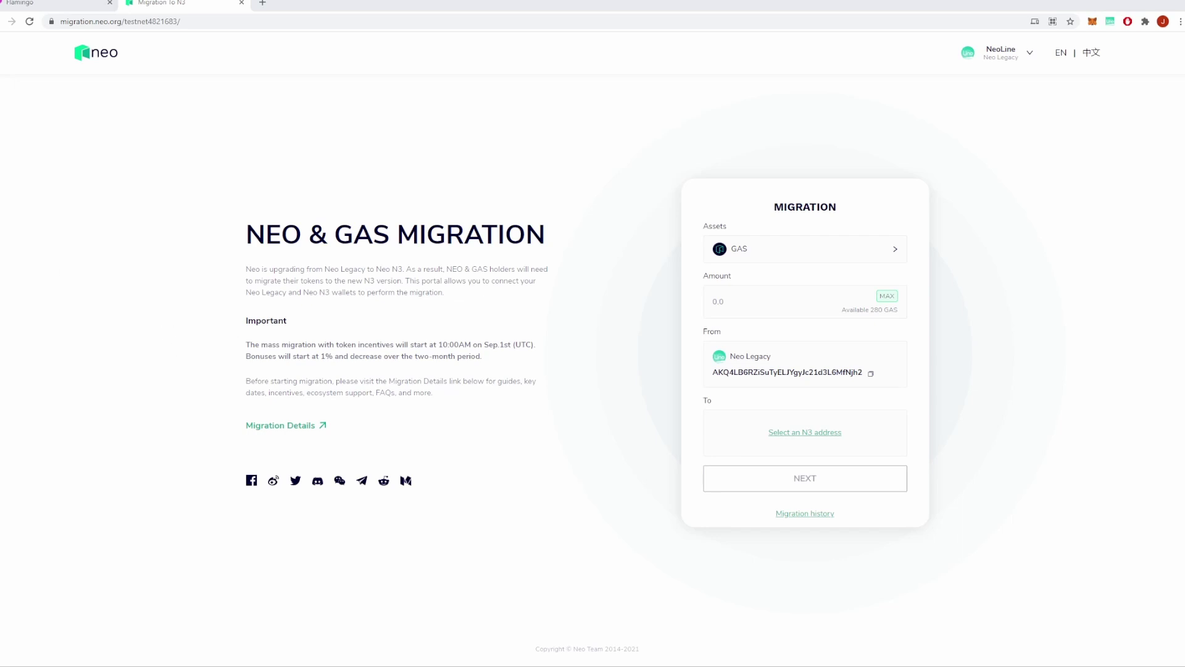
pyautogui.moveTo(0, 86); pyautogui.dragTo(54, 124)
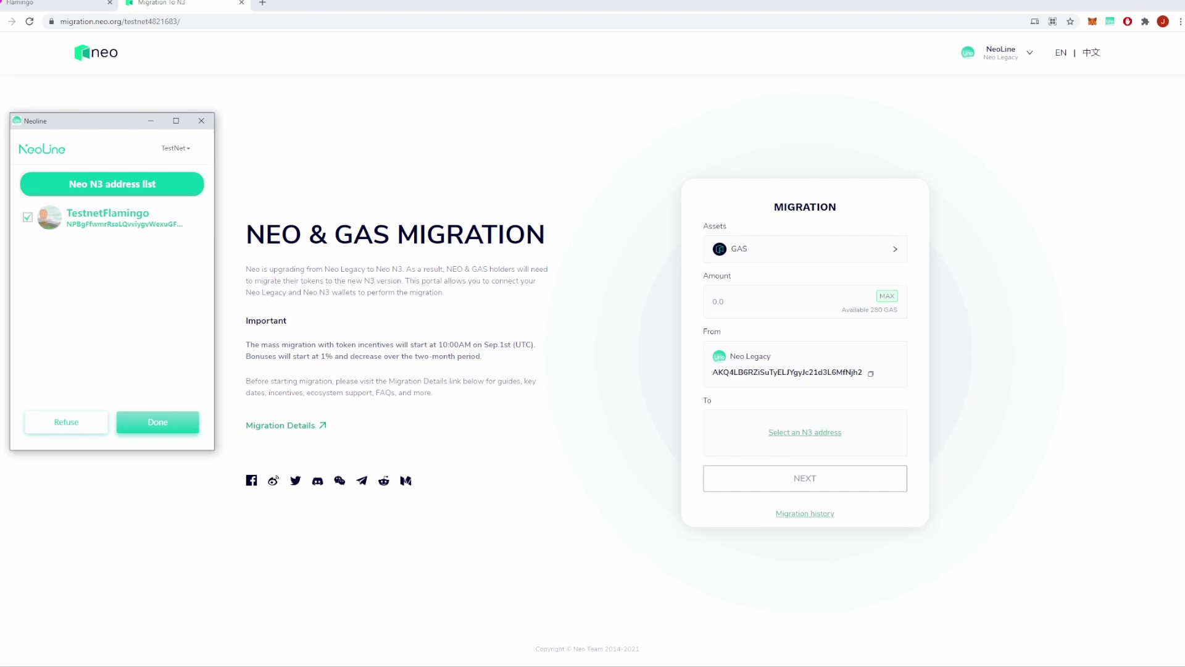
# Use the checked N3 address as destination and continue to the 20 GAS migration summary
pyautogui.click(148, 430)
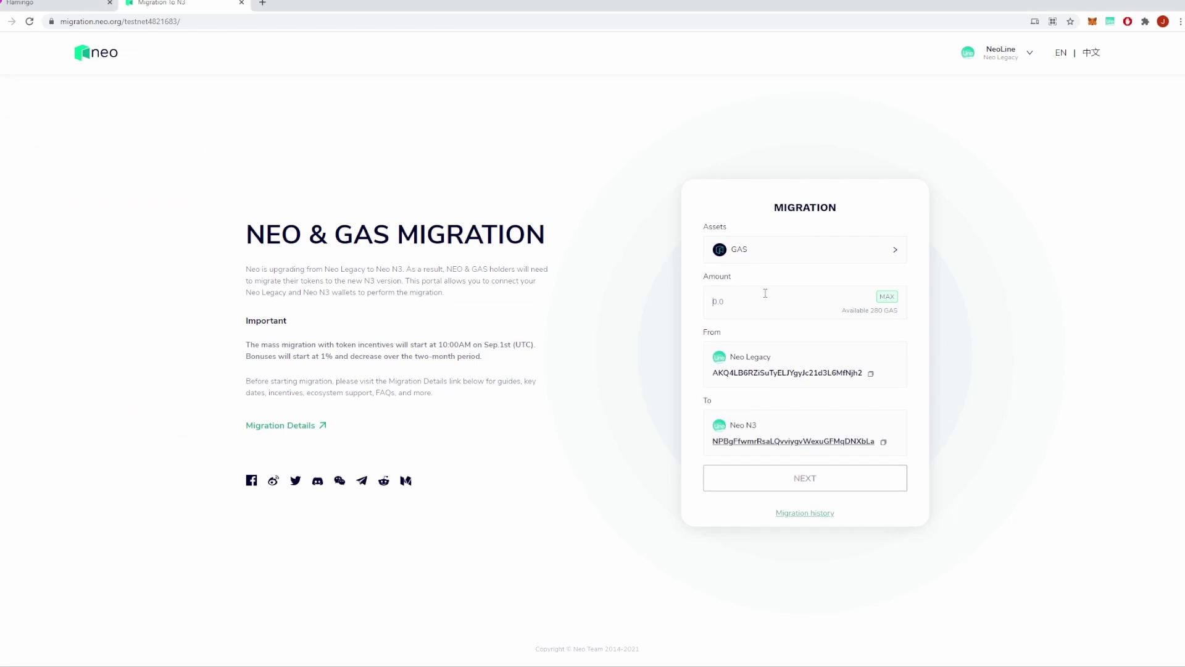
pyautogui.write('20')
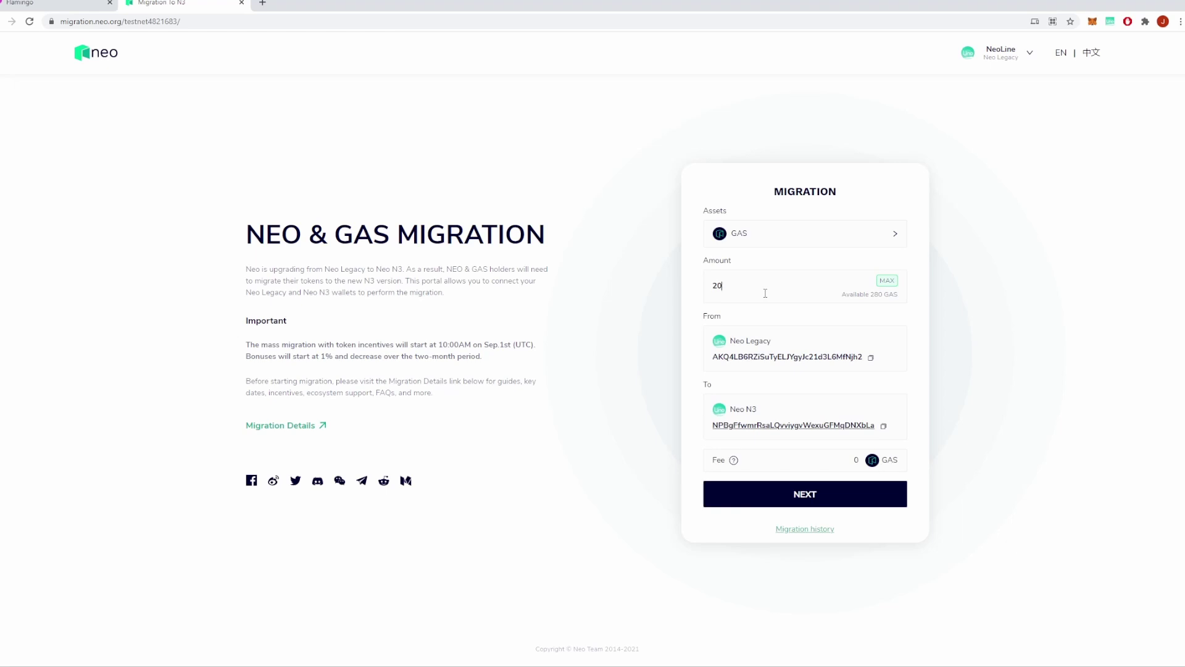
pyautogui.moveTo(734, 459)
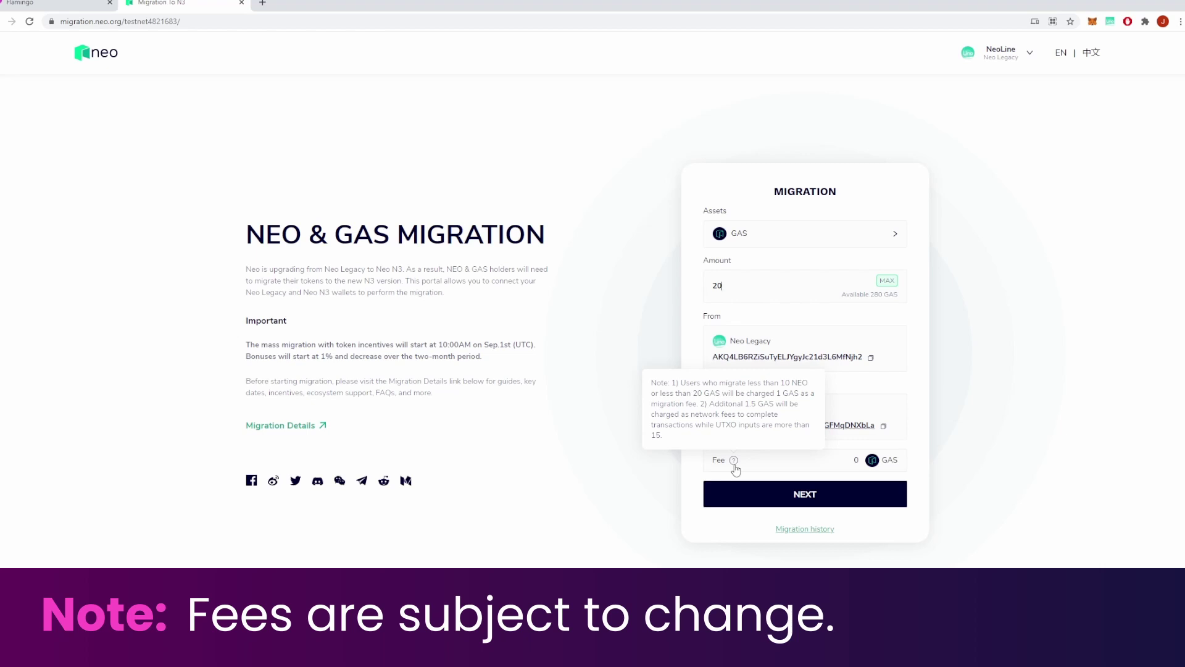
pyautogui.click(756, 493)
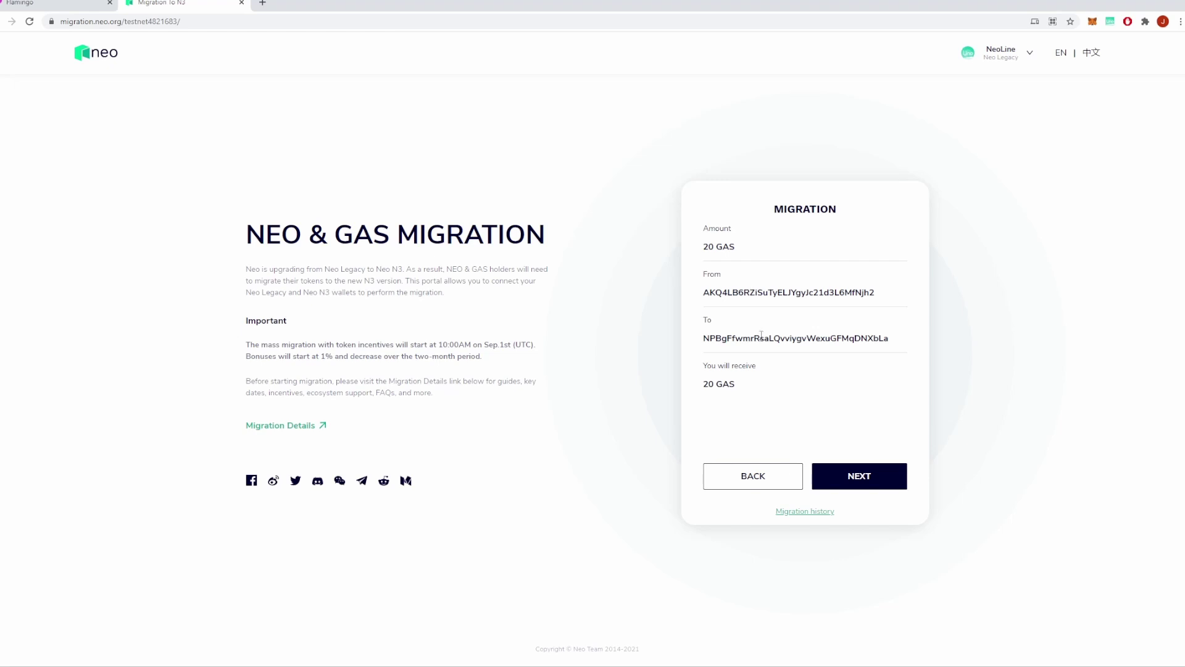
# Proceed from the summary and approve the 20 GAS transfer in NeoLine
pyautogui.click(853, 487)
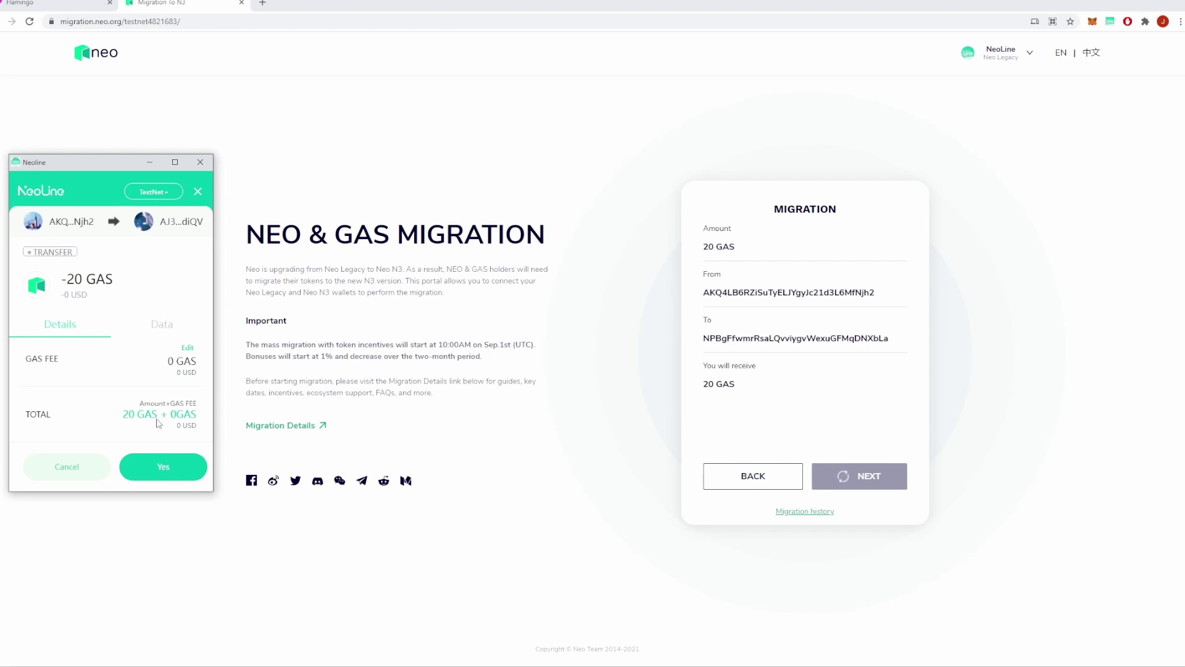
pyautogui.click(163, 465)
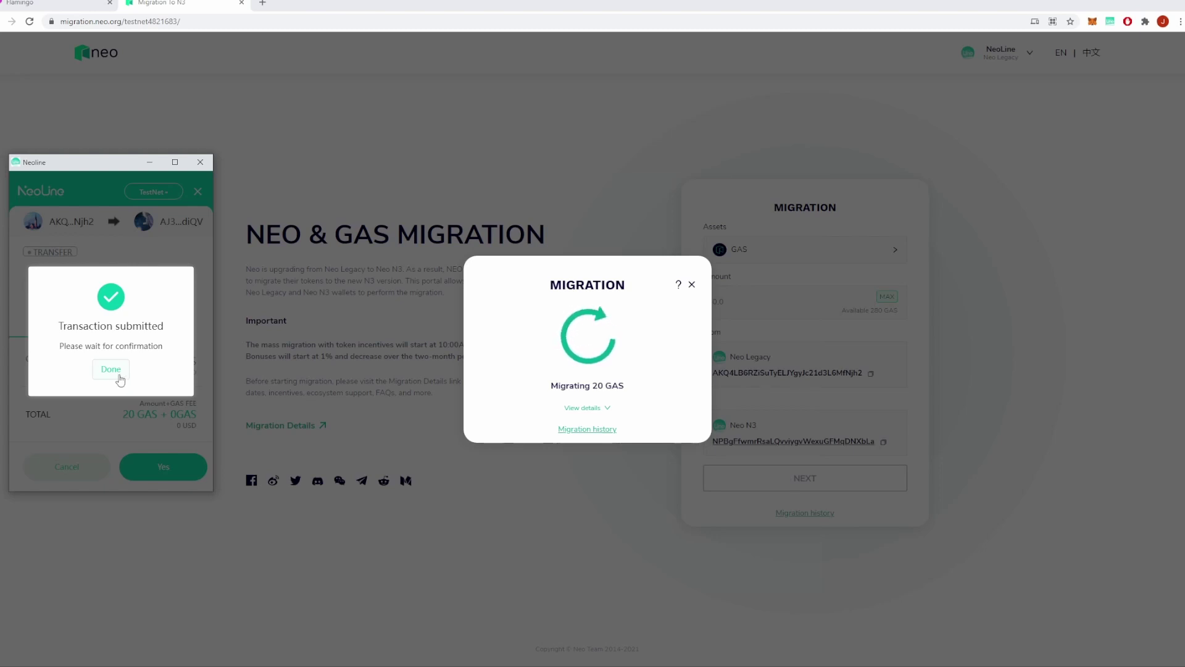
# Dismiss the wallet's submitted notice and close the completed 20 GAS migration result
pyautogui.click(111, 369)
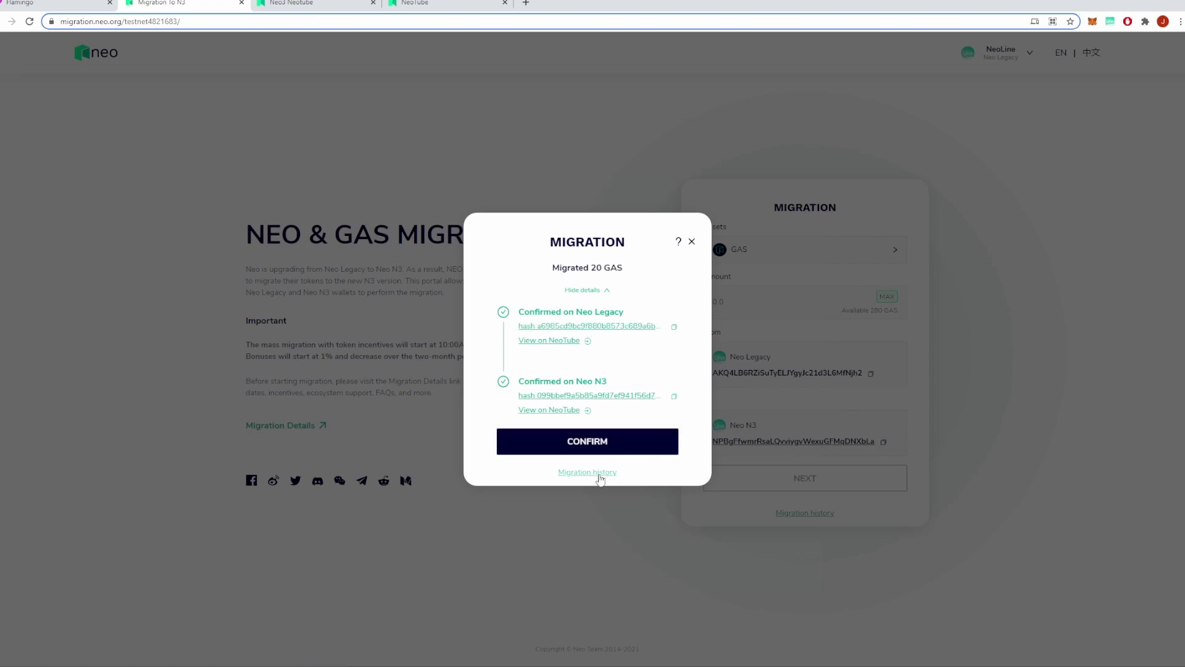
pyautogui.click(603, 456)
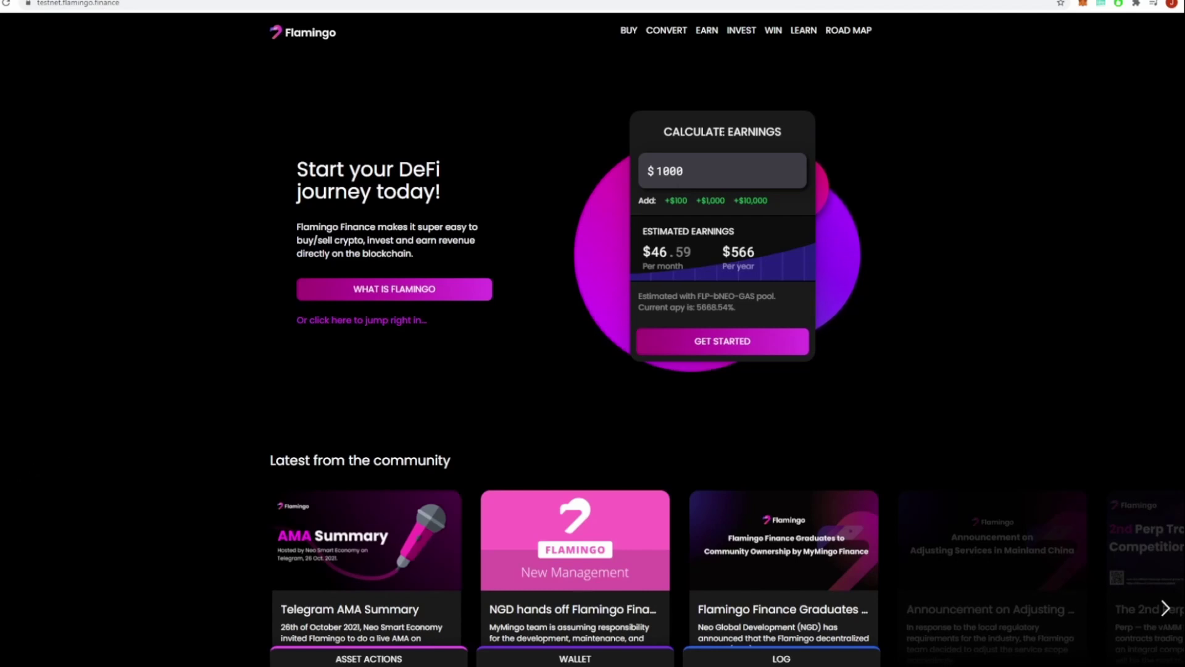
# Go to Convert and confirm in NeoLine that the Neo N3 account on TestNet is active
pyautogui.click(676, 34)
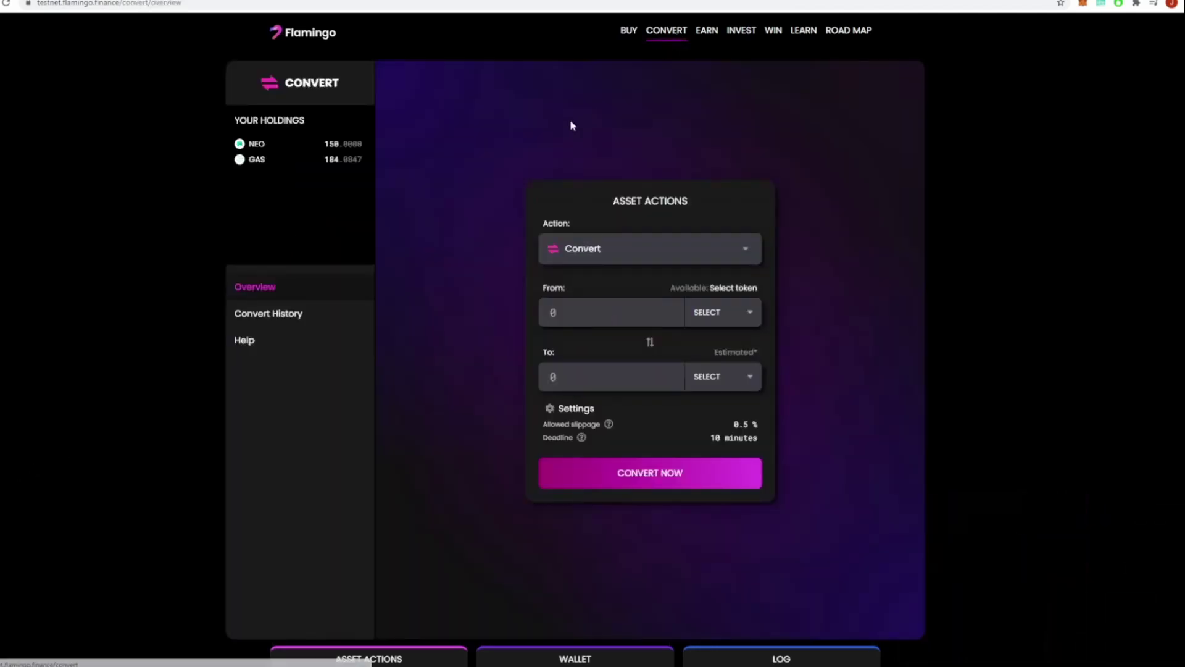
pyautogui.click(1101, 4)
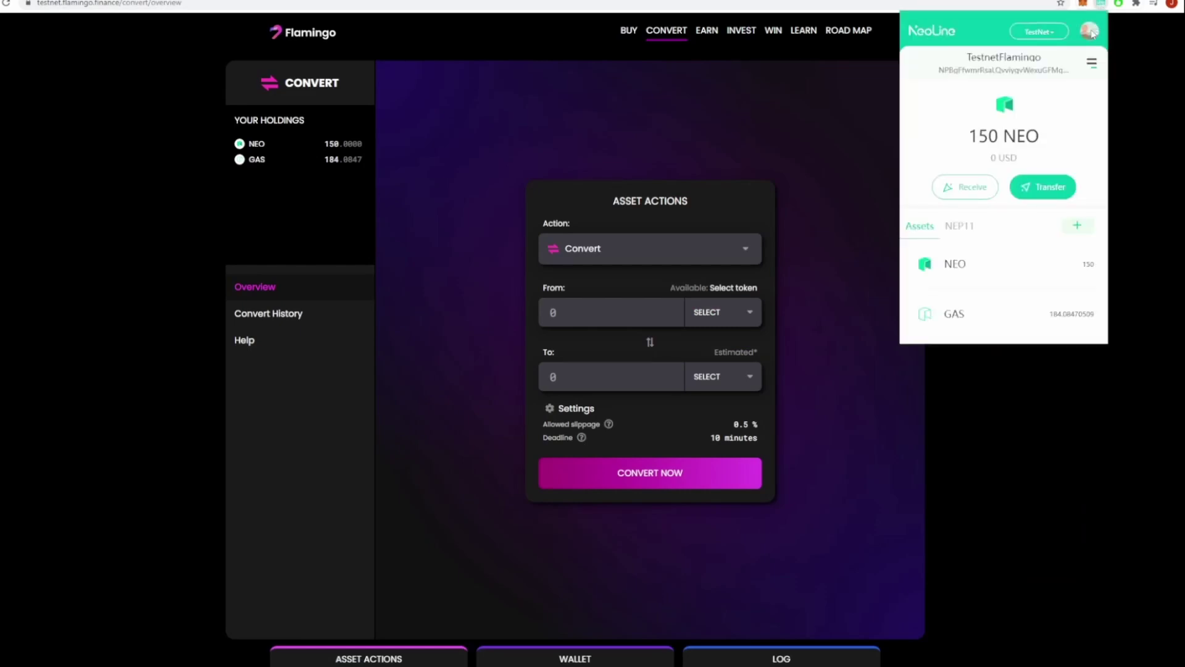
pyautogui.click(1090, 32)
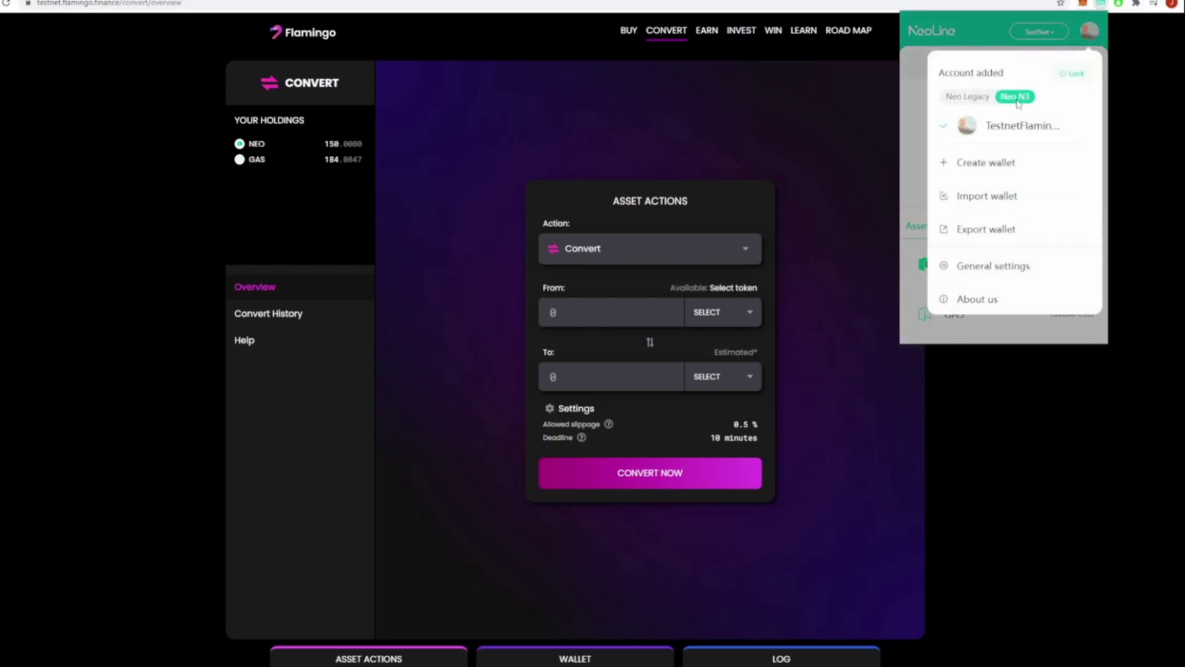
pyautogui.click(1038, 33)
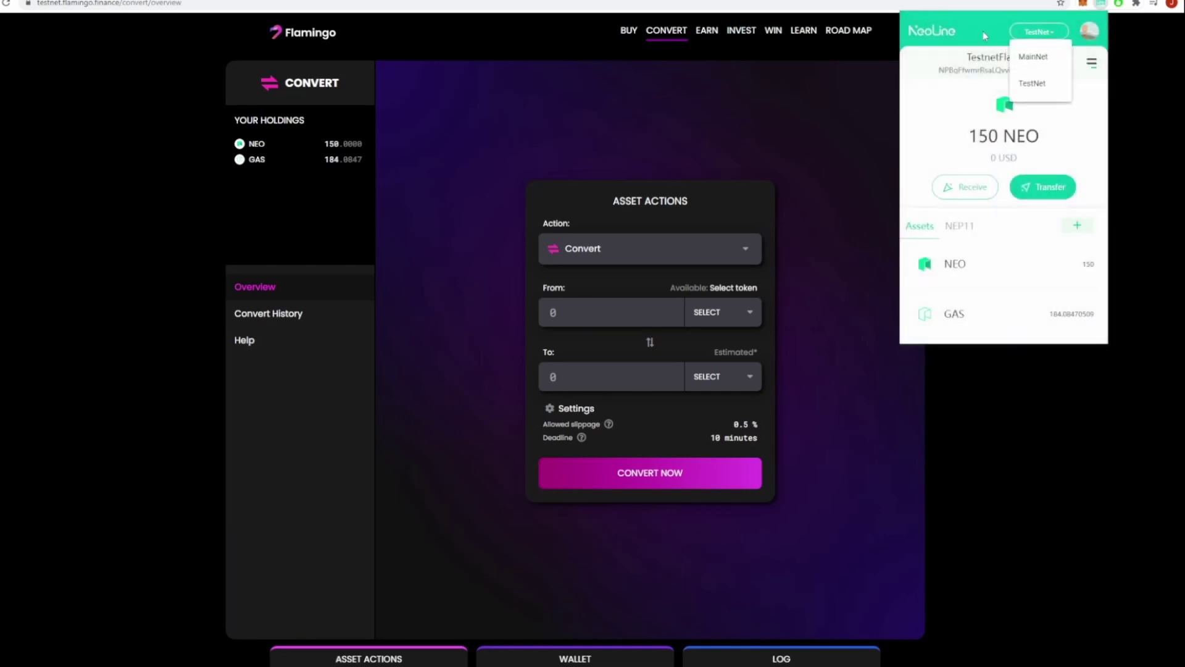
pyautogui.click(833, 117)
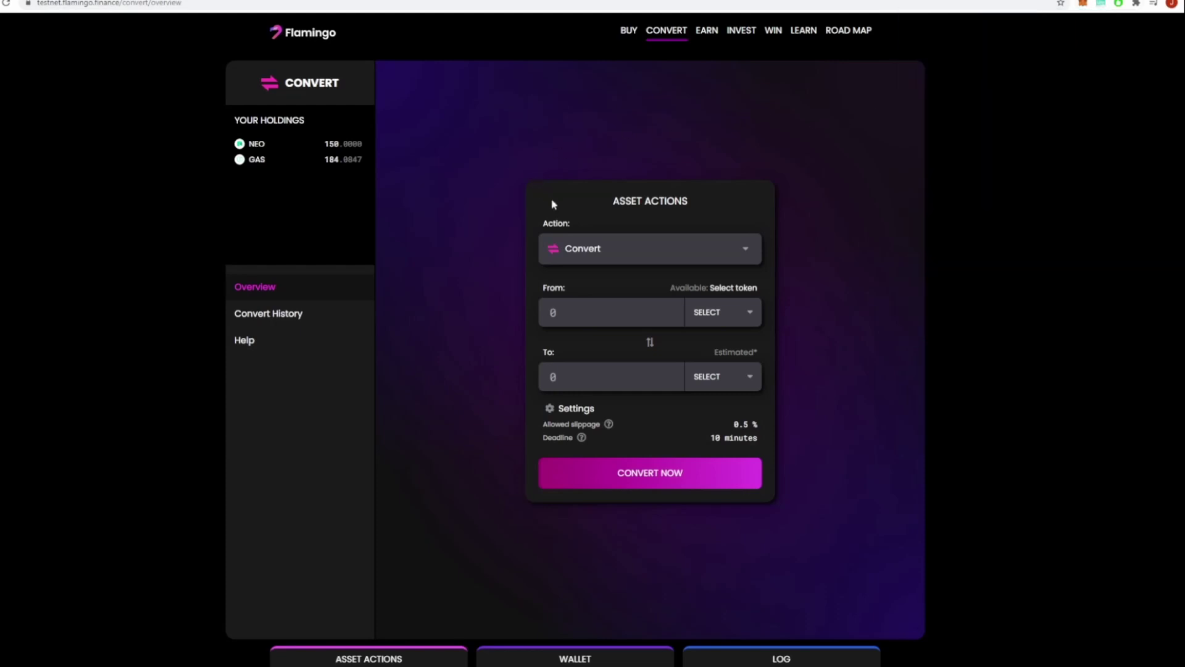
# Switch the action to SmartStake with an amount of 100 GAS
pyautogui.click(647, 255)
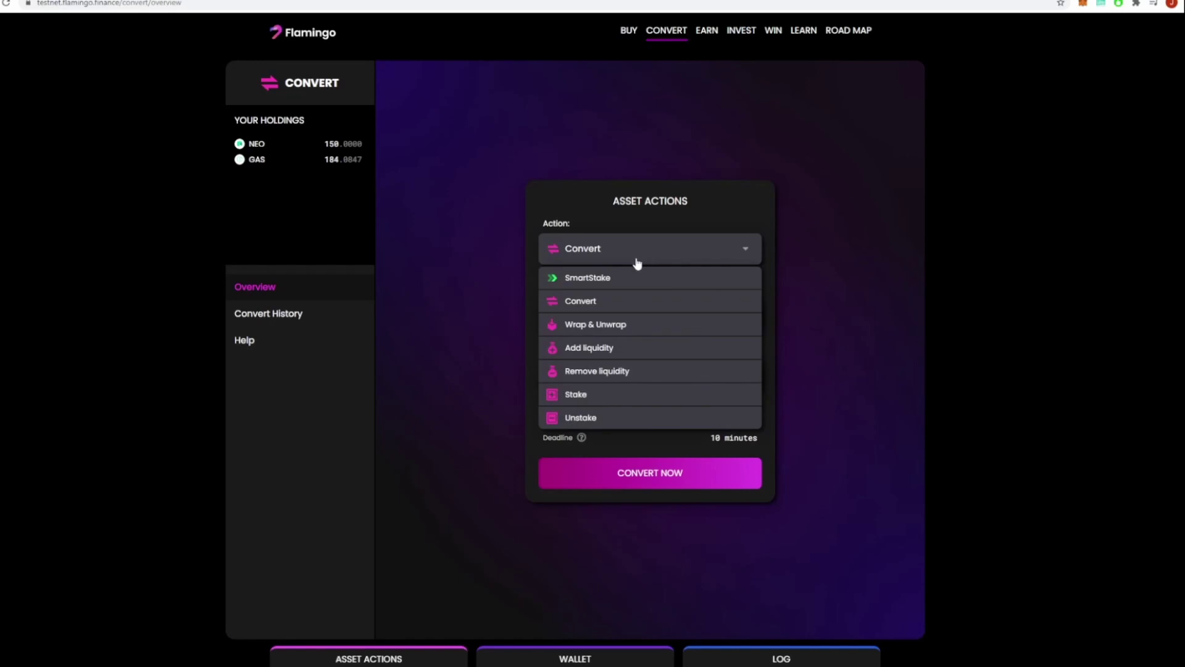
pyautogui.click(610, 280)
pyautogui.moveTo(575, 311); pyautogui.dragTo(524, 314)
pyautogui.write('1')
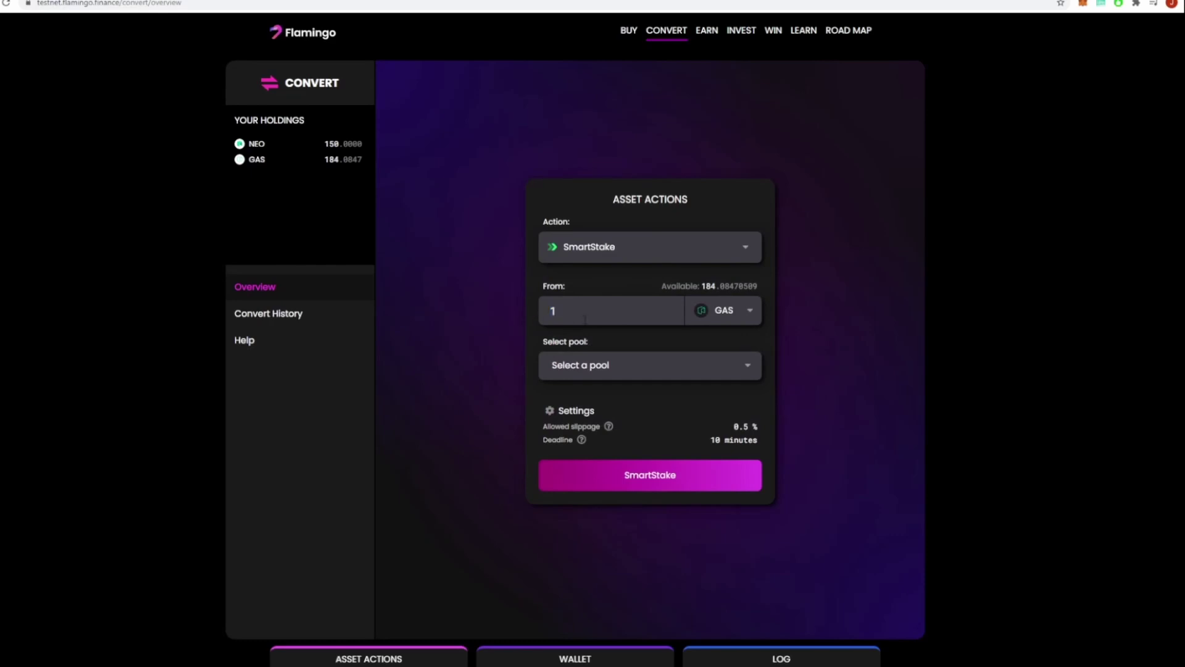
pyautogui.write('00')
pyautogui.click(725, 315)
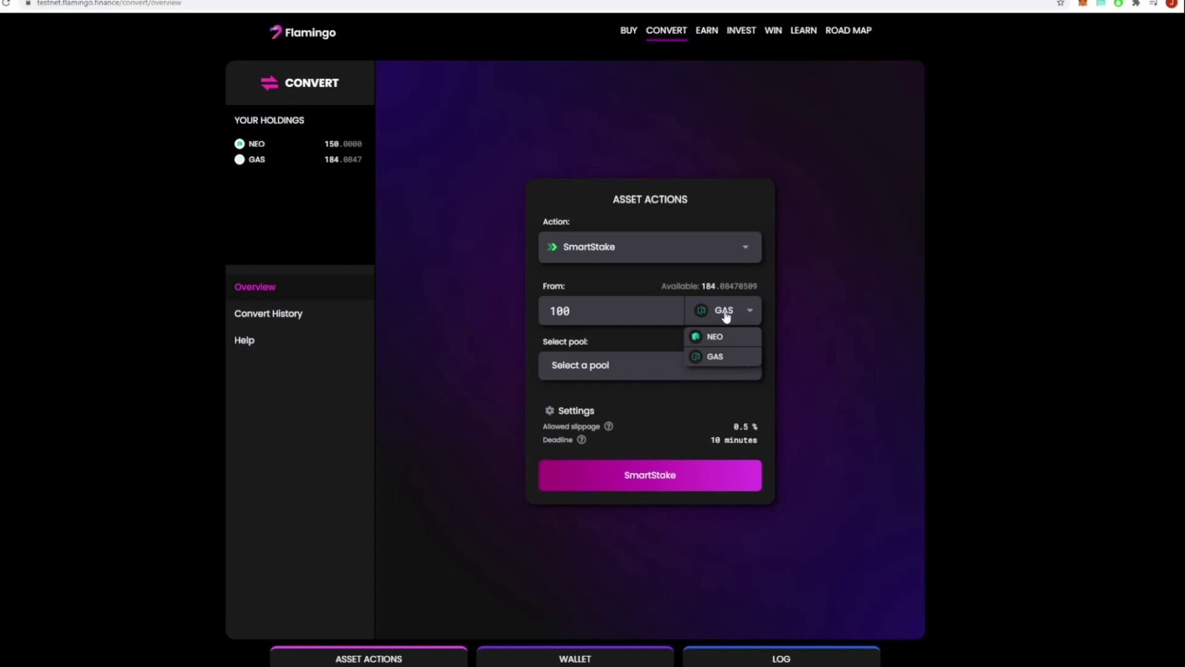
pyautogui.click(723, 358)
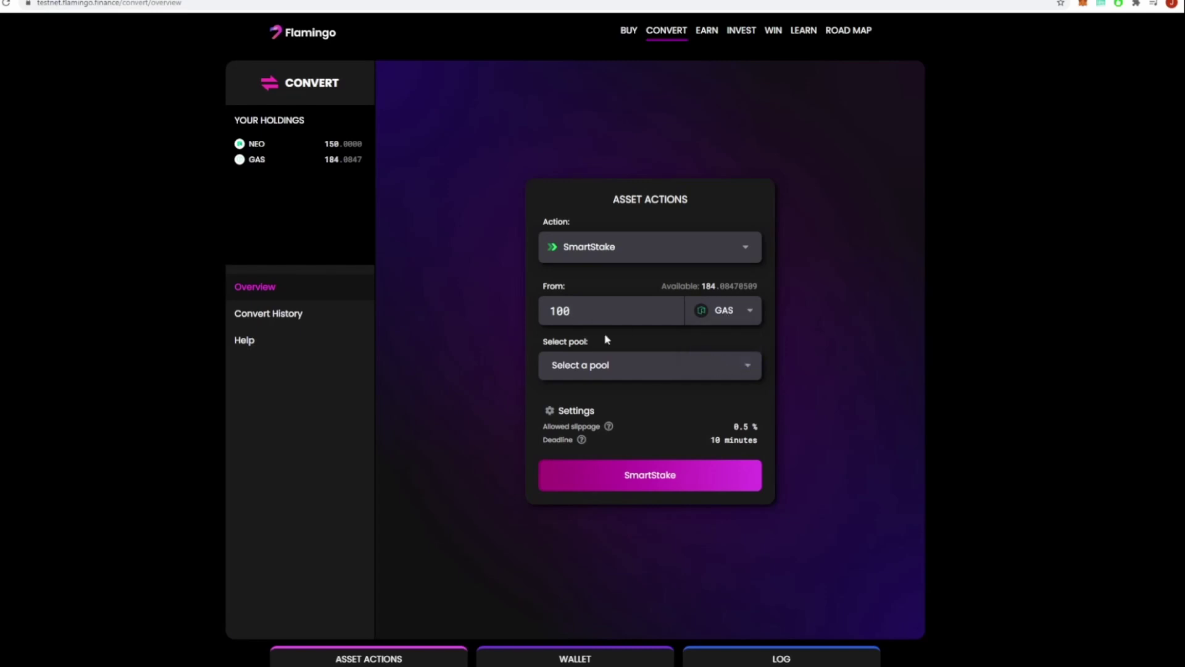
# Choose FLP-bNEO-GAS as the target pool, estimating 28.2226 FLP tokens
pyautogui.click(689, 372)
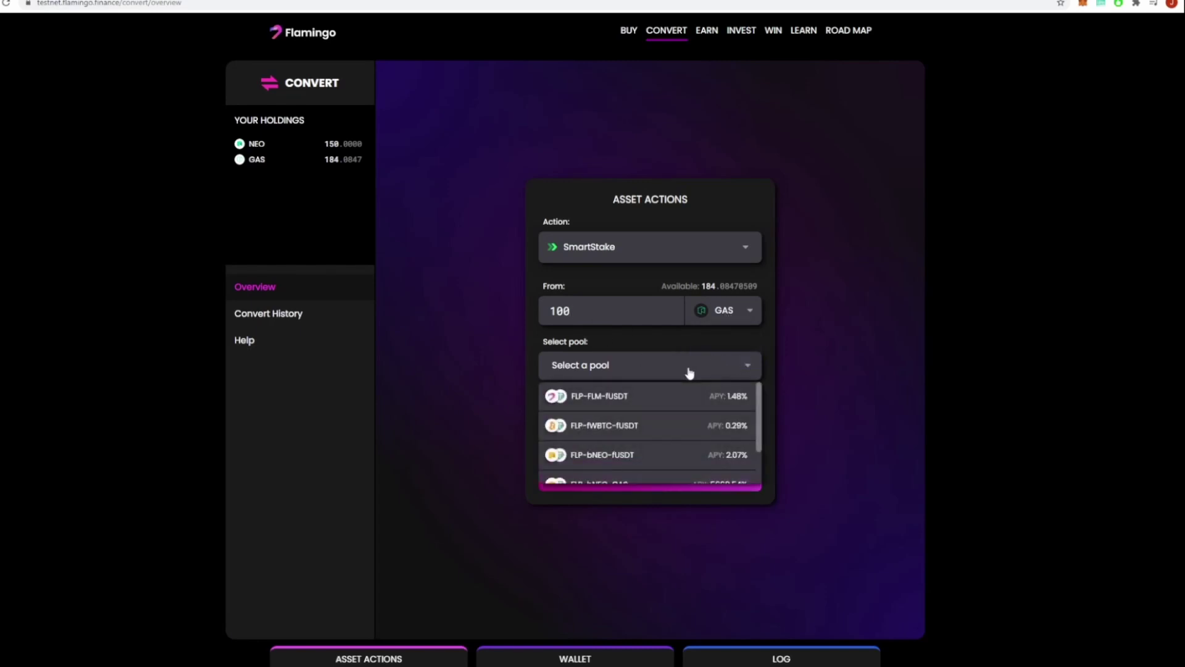
pyautogui.scroll(-2, 684, 408)
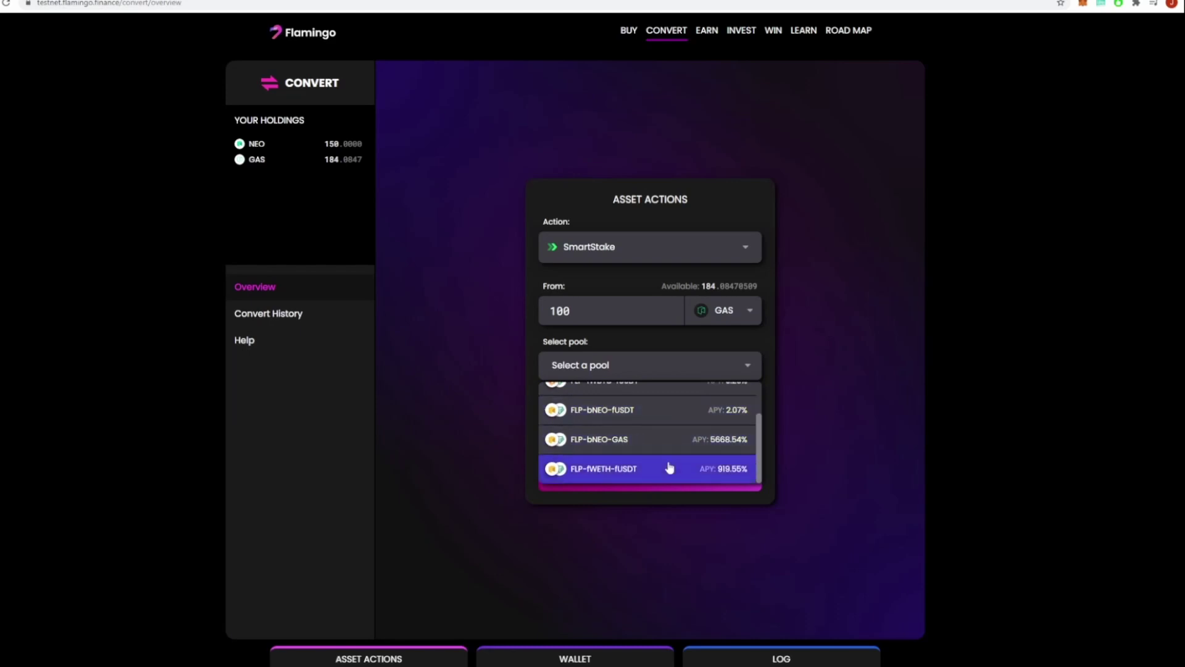
pyautogui.scroll(1, 658, 454)
pyautogui.scroll(-1, 651, 450)
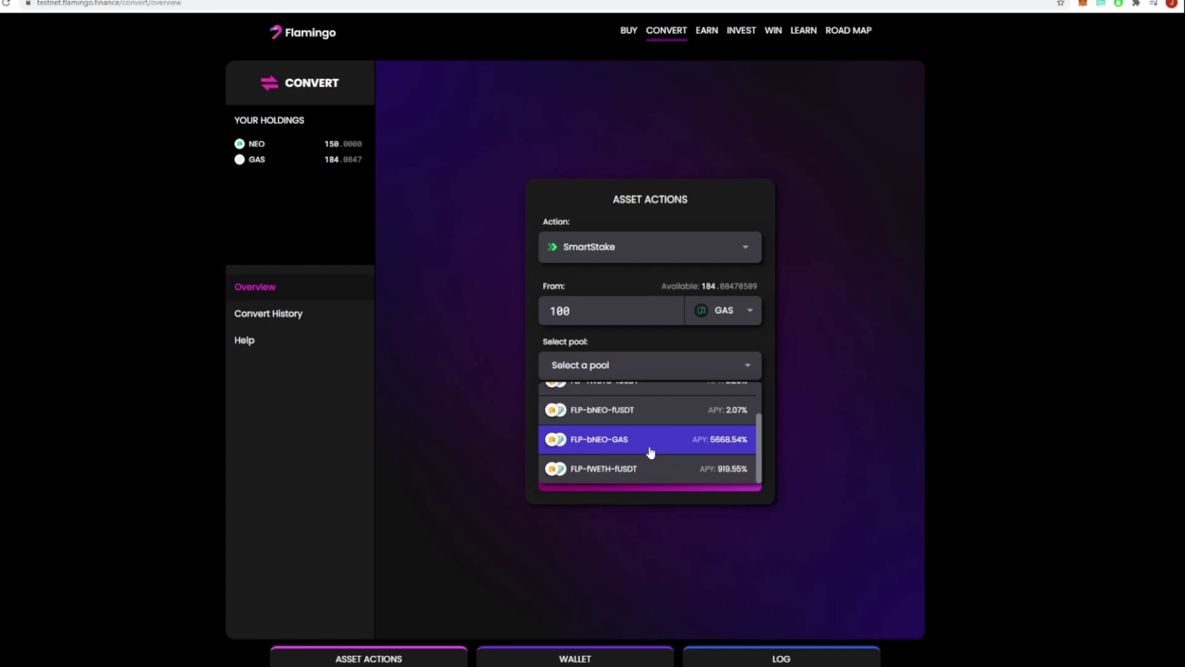
pyautogui.click(650, 452)
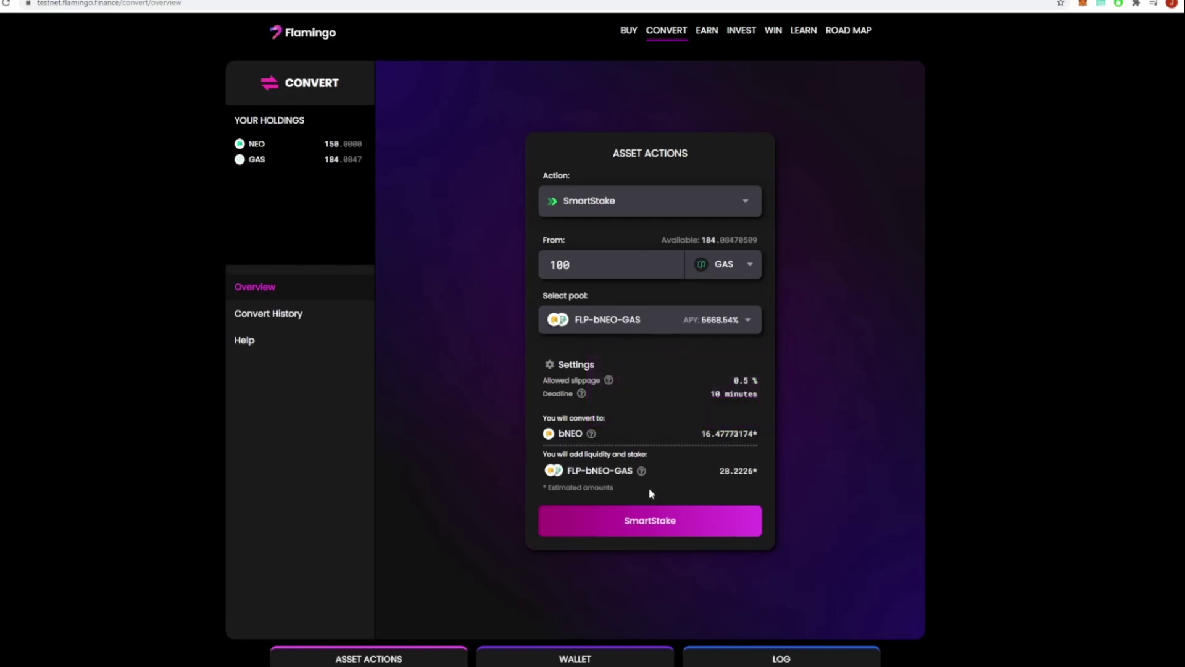
# Submit the SmartStake and approve its signature in NeoLine, leaving 83.9221 GAS
pyautogui.click(614, 525)
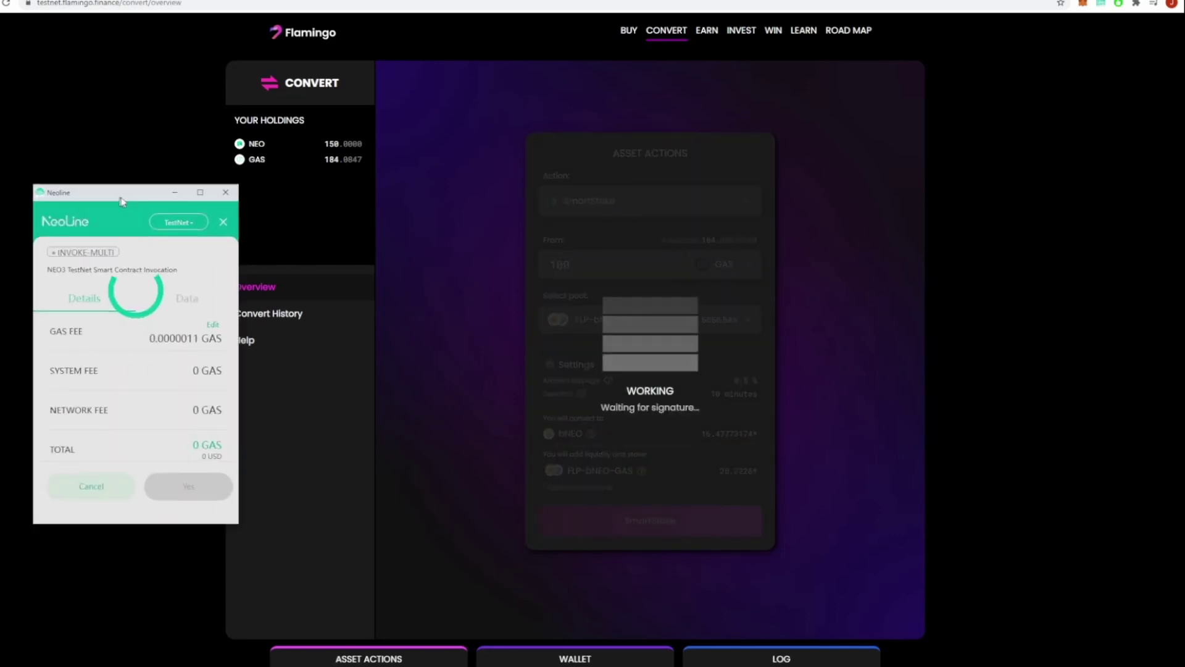
pyautogui.moveTo(126, 200); pyautogui.dragTo(76, 250)
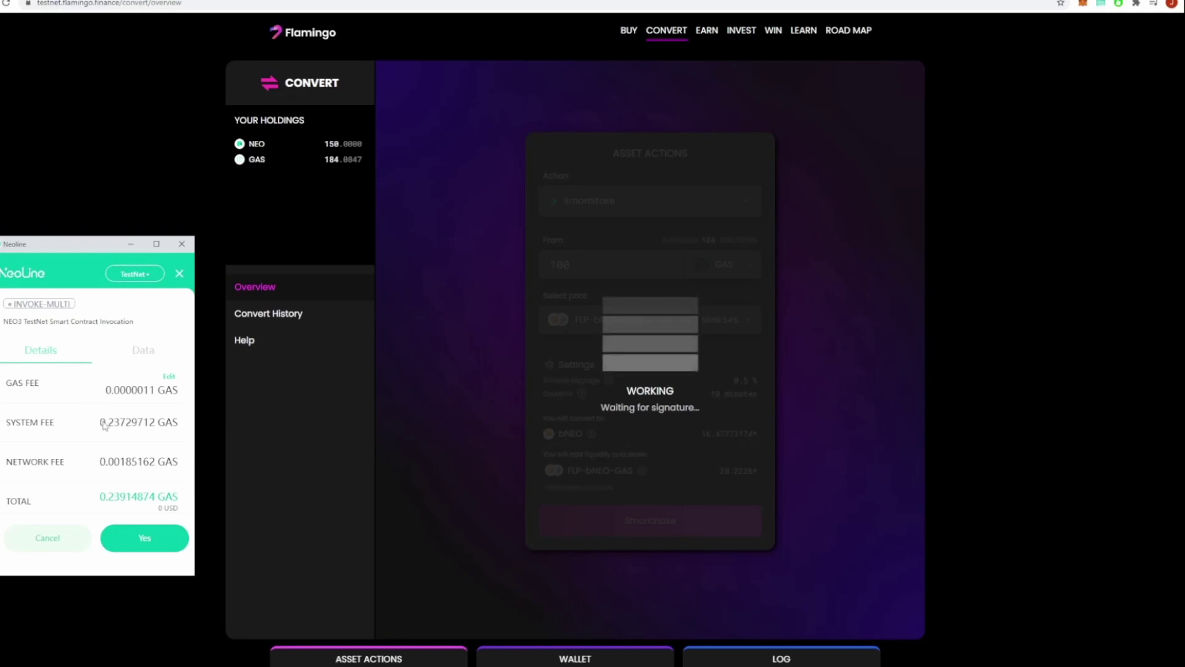
pyautogui.click(121, 540)
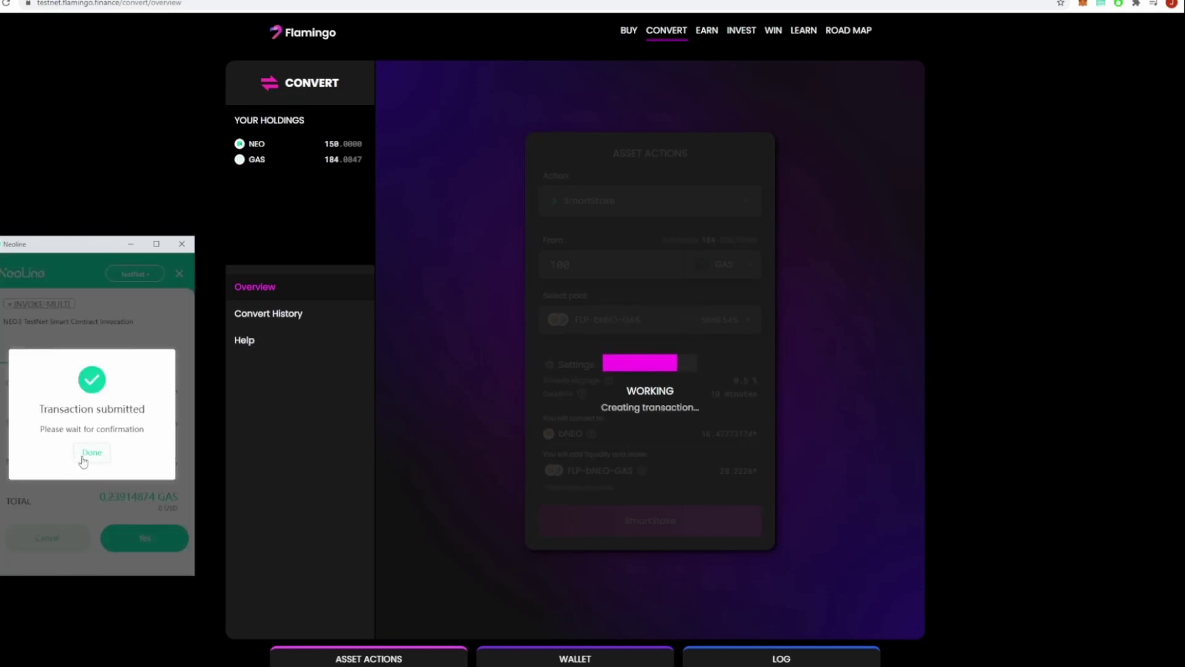
pyautogui.click(83, 456)
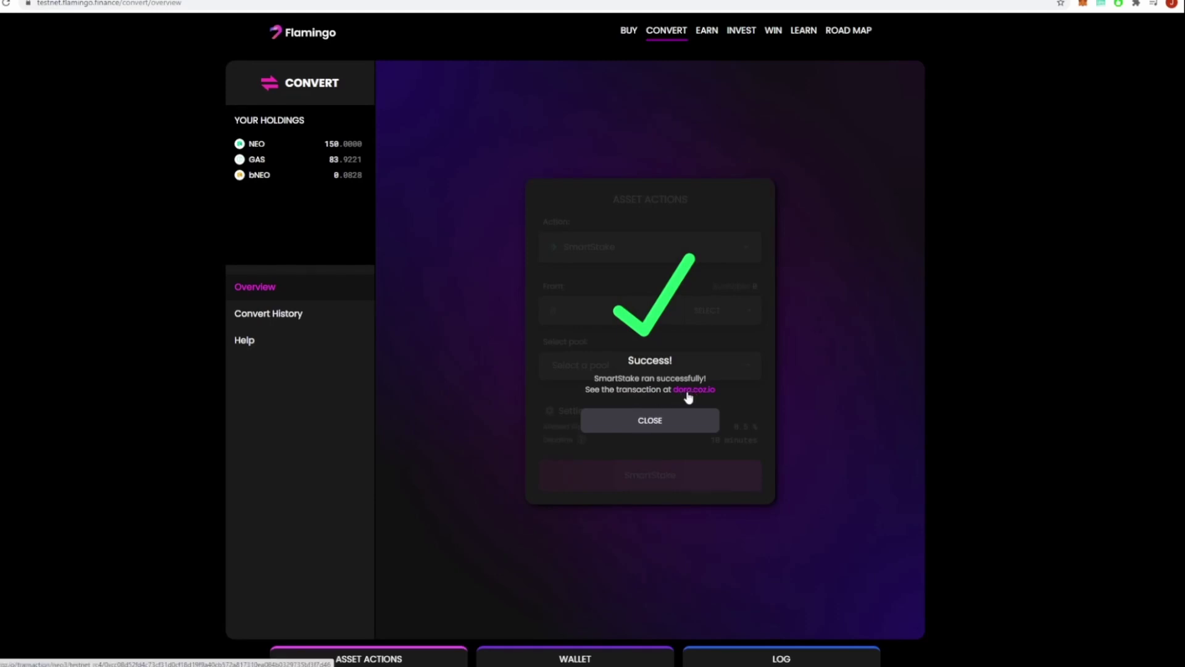
# Dismiss the success overlay and view 28.41 FLP-bNEO-GAS worth $1066.07 on Earn
pyautogui.click(657, 426)
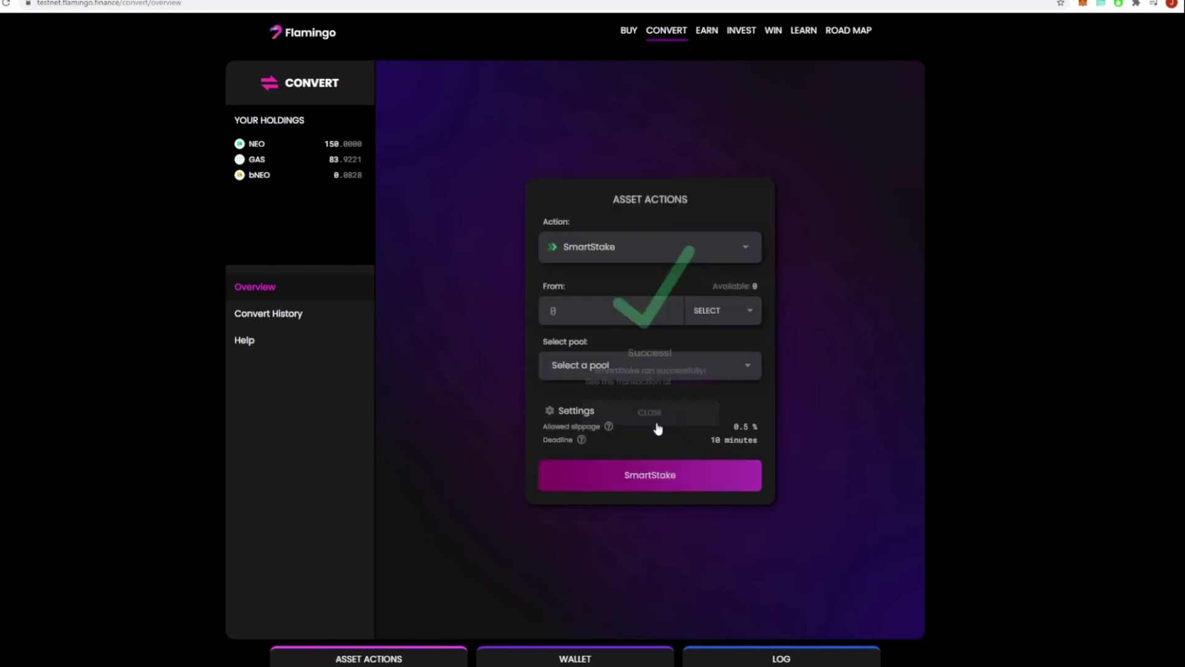
pyautogui.click(706, 32)
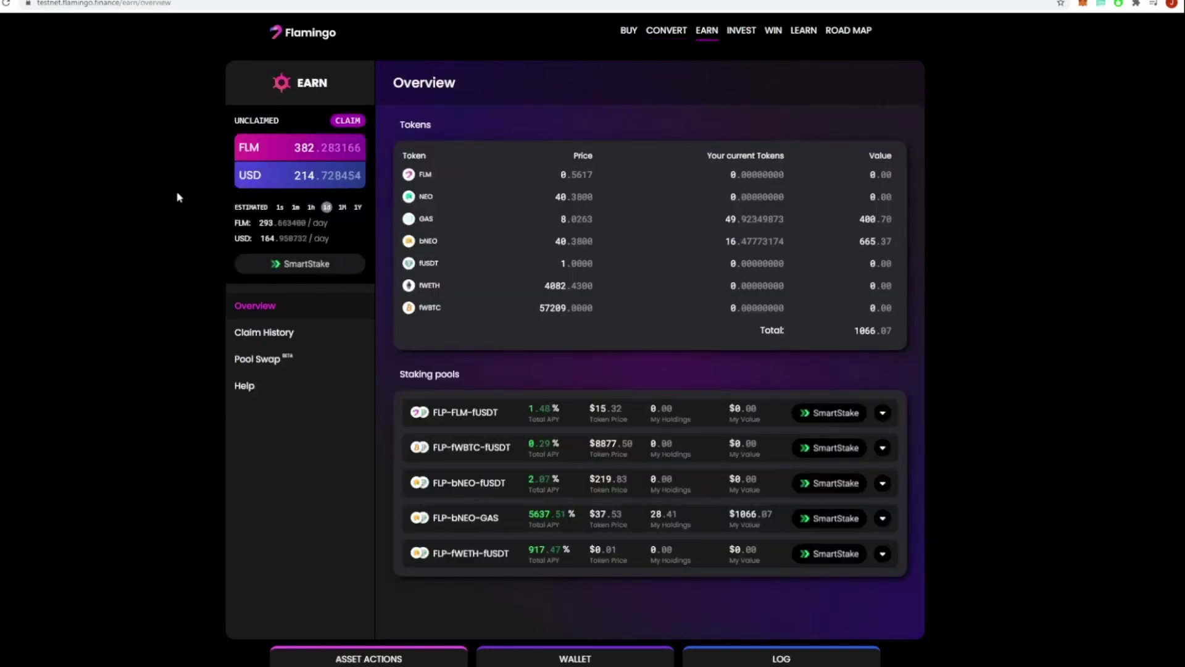